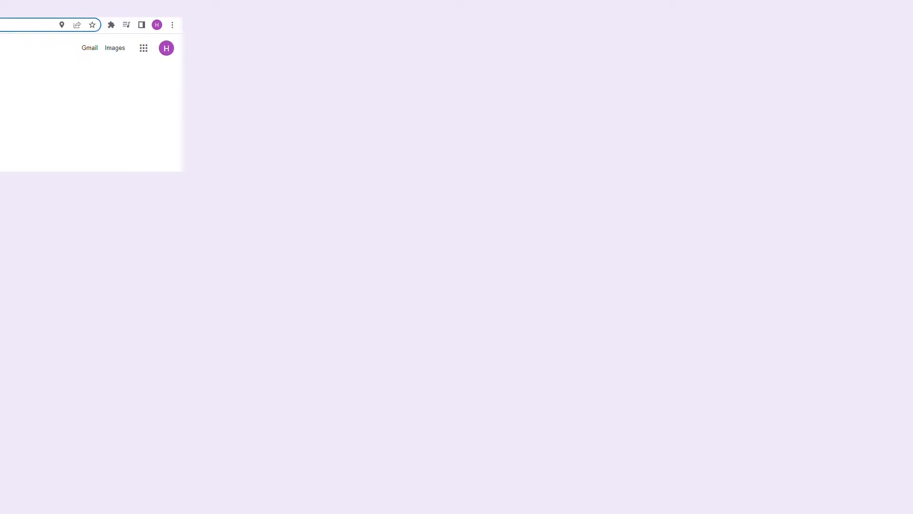
Open the stock image sites pexels.com, pixabay.com and unsplash.com in separate browser windows.
text(pexels.co)
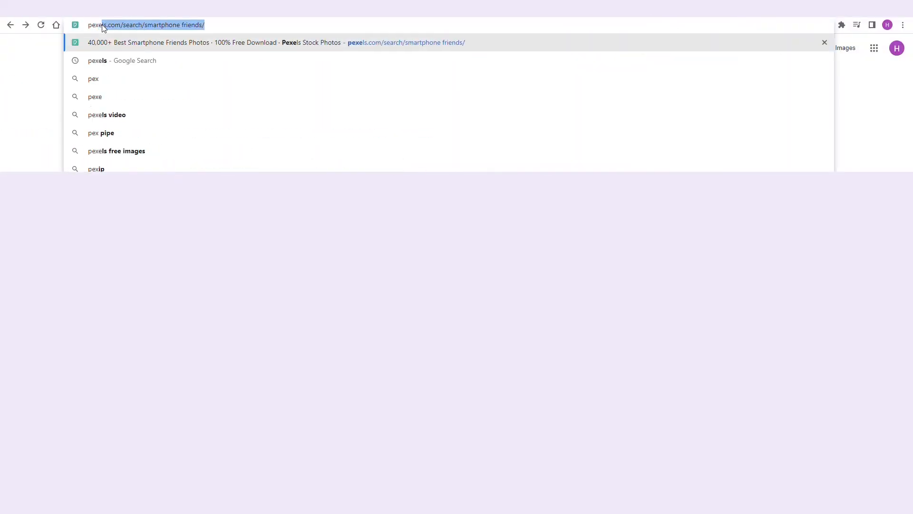
text(m)
key(Return)
text(xabay.com)
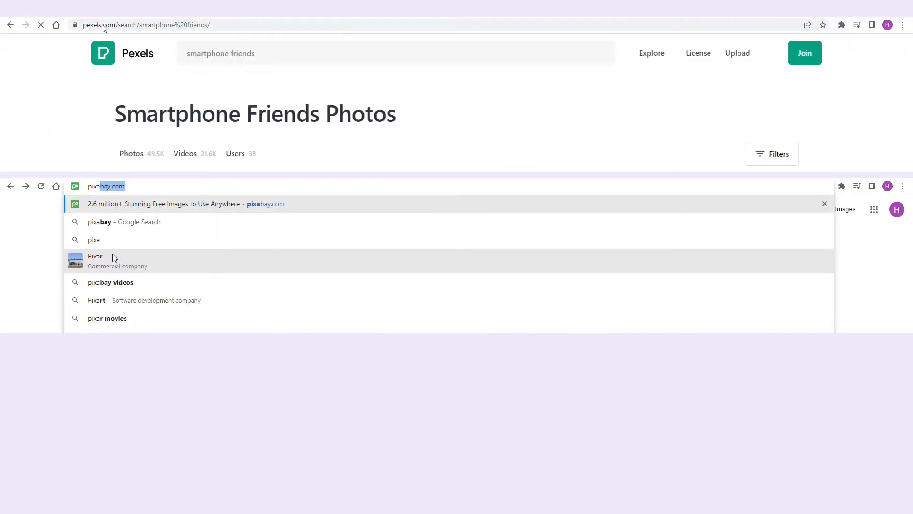
text(unsplash.com)
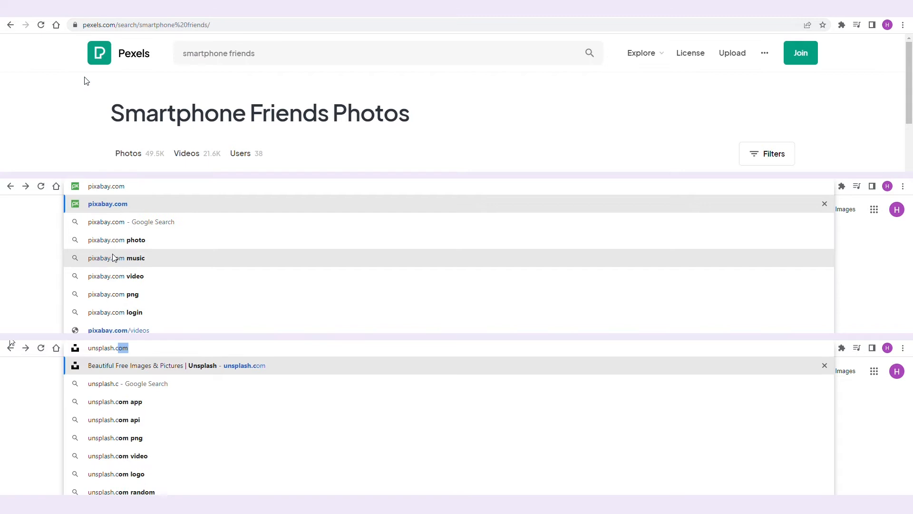
key(Return)
key(Return)
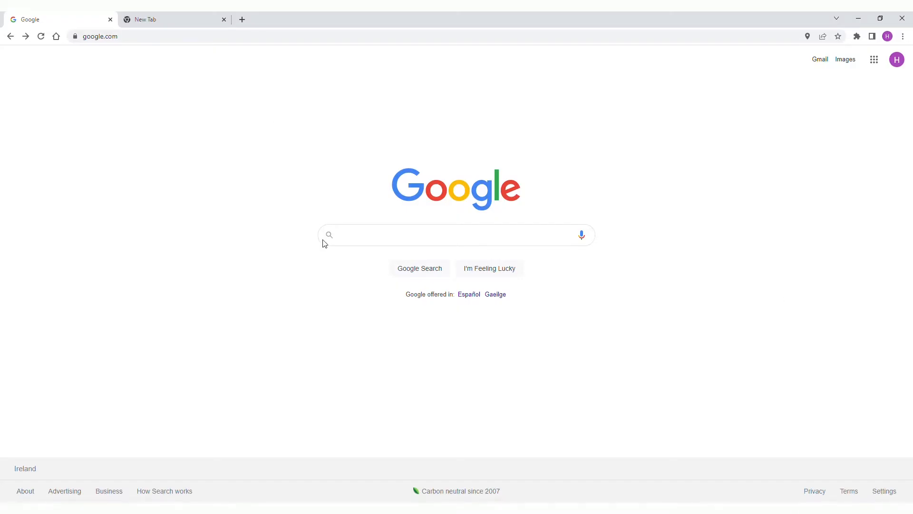
Go to Google Forms from the Google home page and create a new blank form.
click(874, 59)
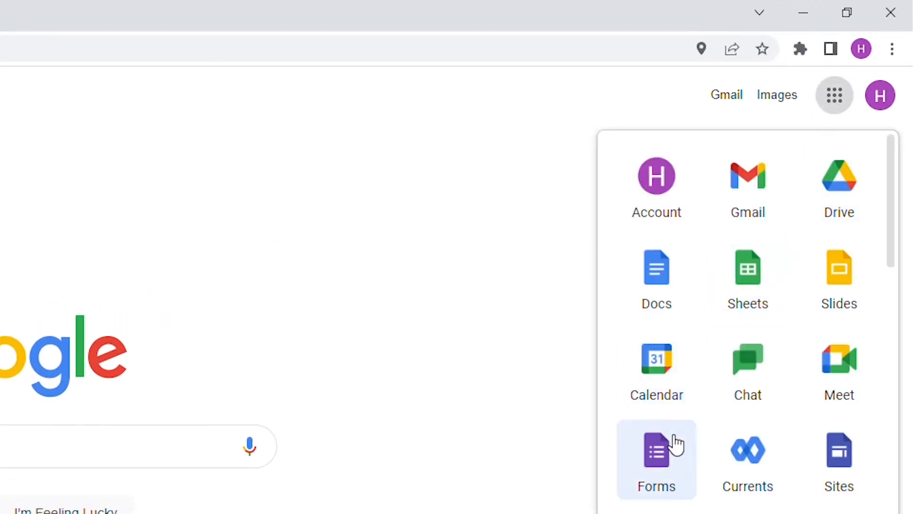
click(667, 451)
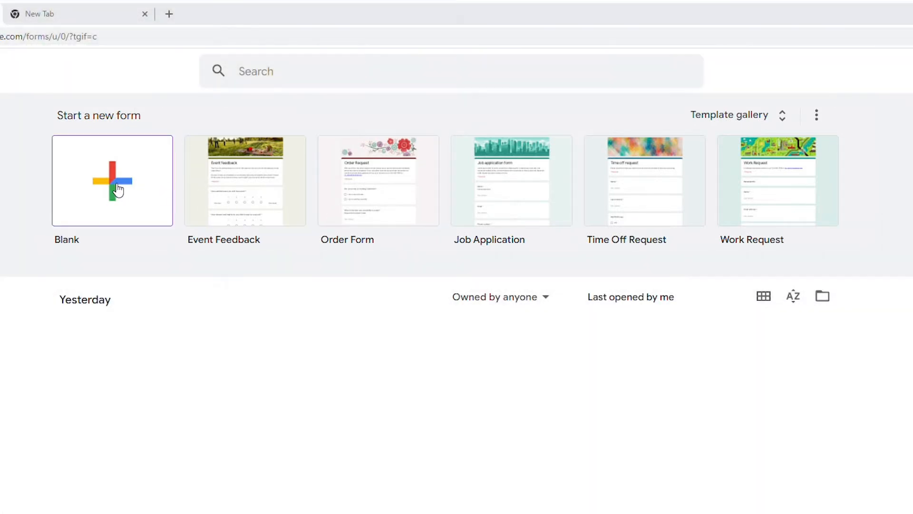
click(118, 189)
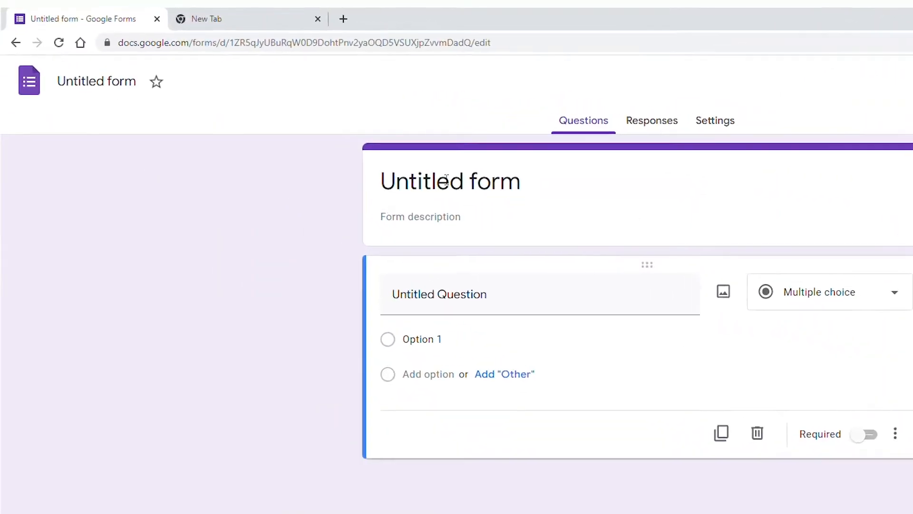
Name the form "Quiz N.1".
click(124, 89)
text(Quiz N.1)
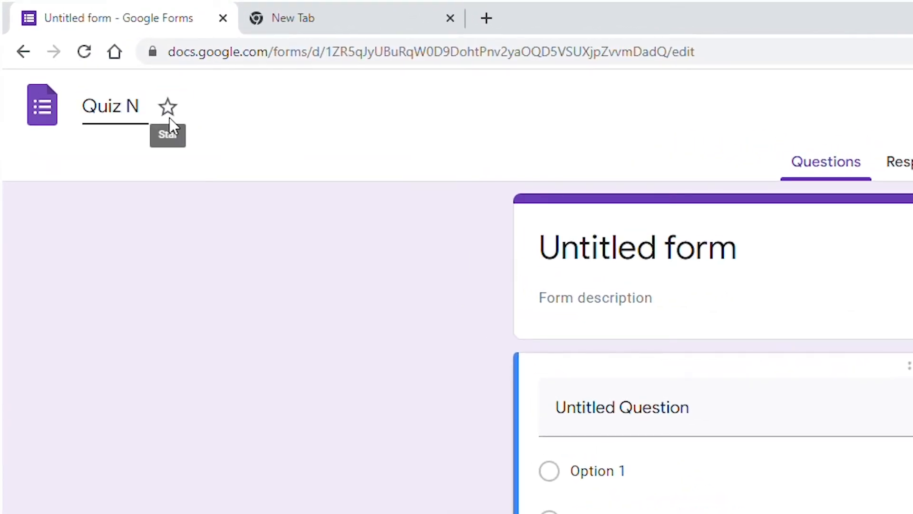
click(199, 336)
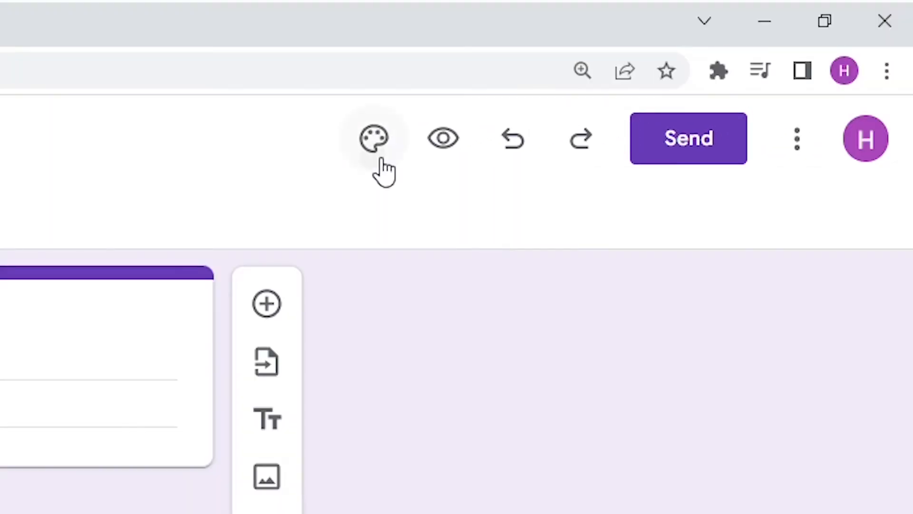
Upload the banner with the Erasmus+ and Positive Mental Health for Young Adults logos as the form's header image.
click(374, 139)
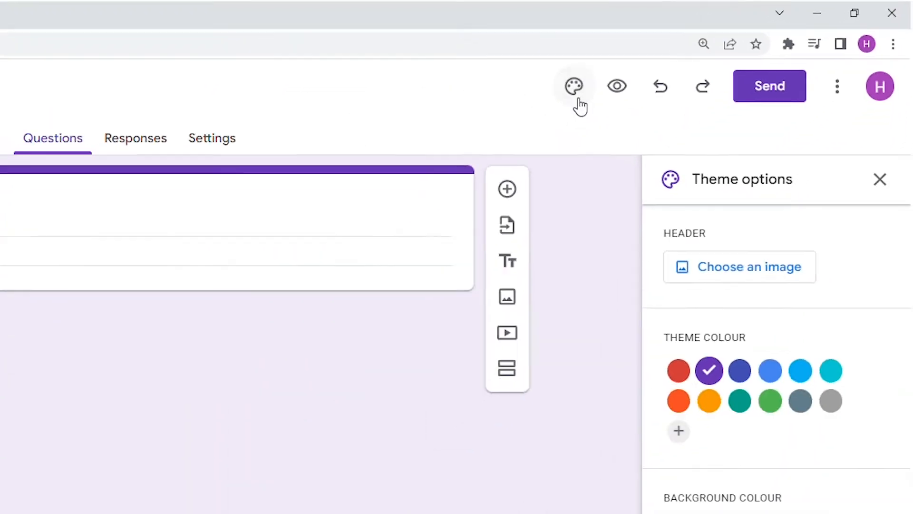
click(816, 205)
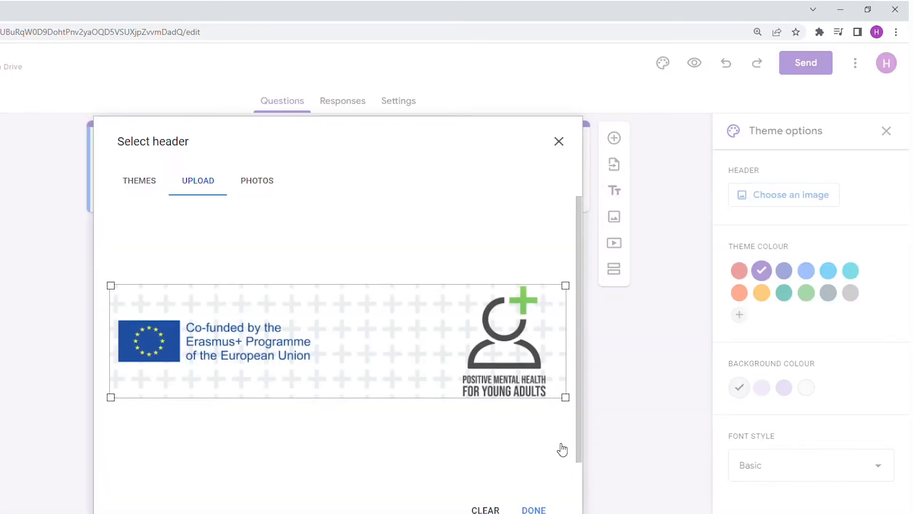
click(535, 508)
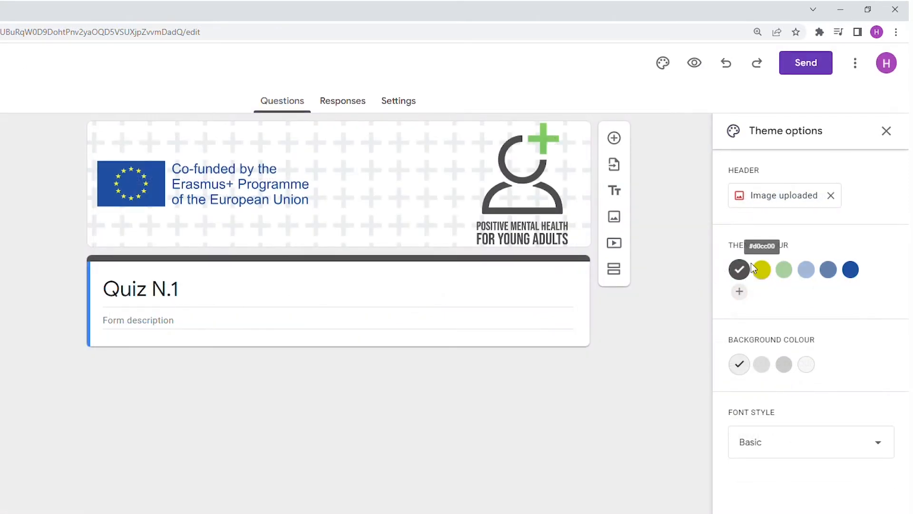
Set the form's theme colour to dark blue, using the first background shade and the Basic font style.
click(850, 269)
click(762, 365)
click(785, 365)
click(740, 365)
click(832, 441)
click(832, 441)
click(886, 131)
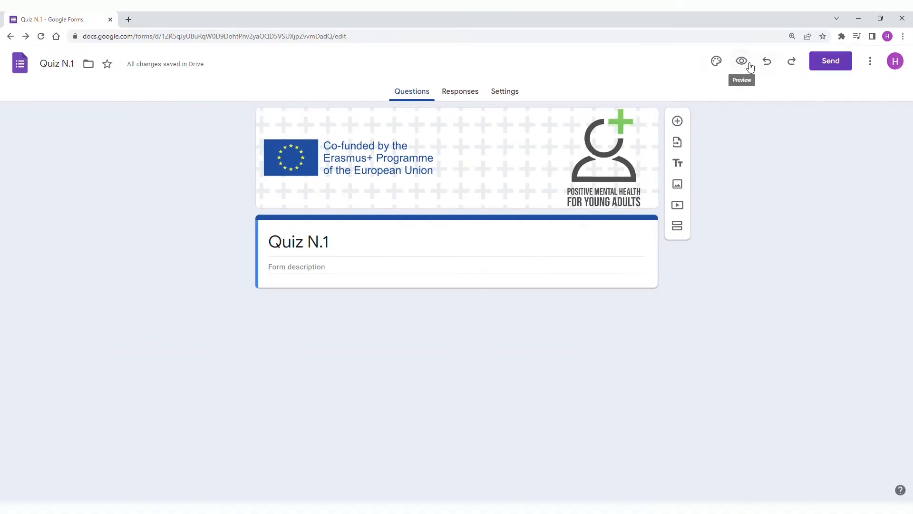
Preview the form and examine its options for sending by email, link and embedded HTML.
click(742, 61)
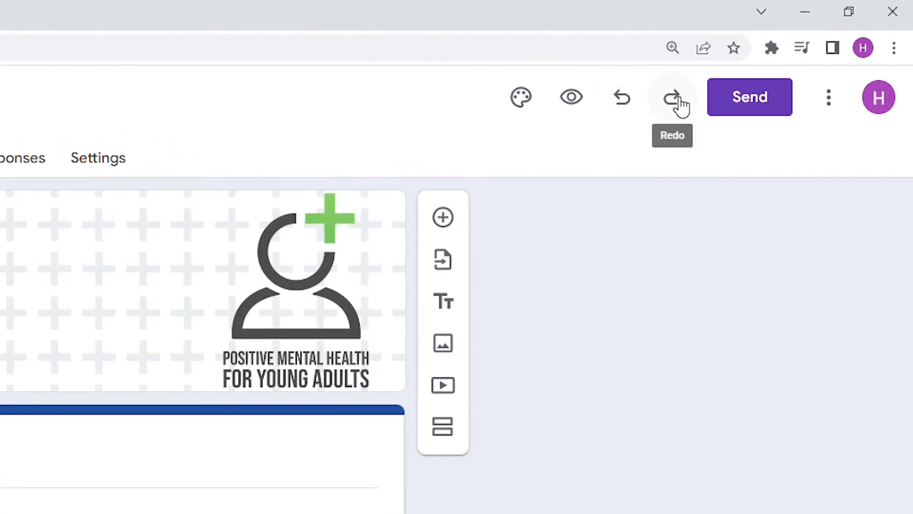
click(738, 93)
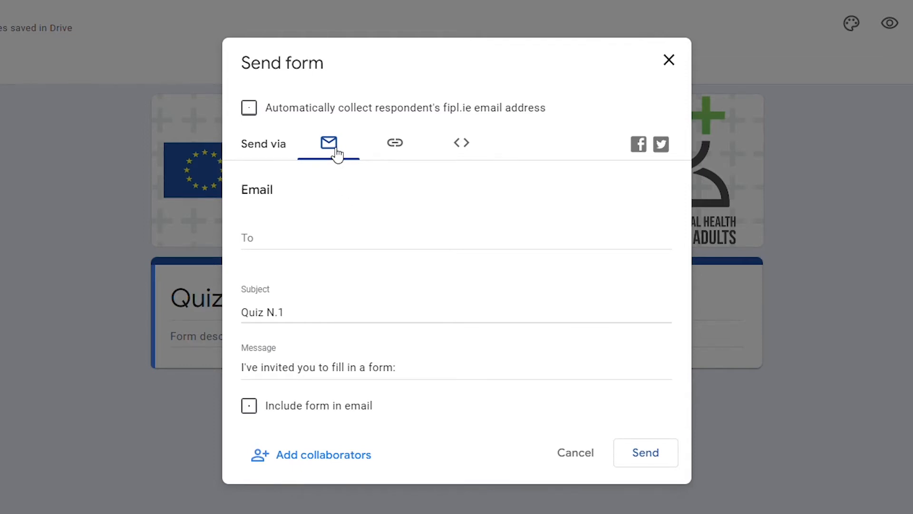
click(395, 157)
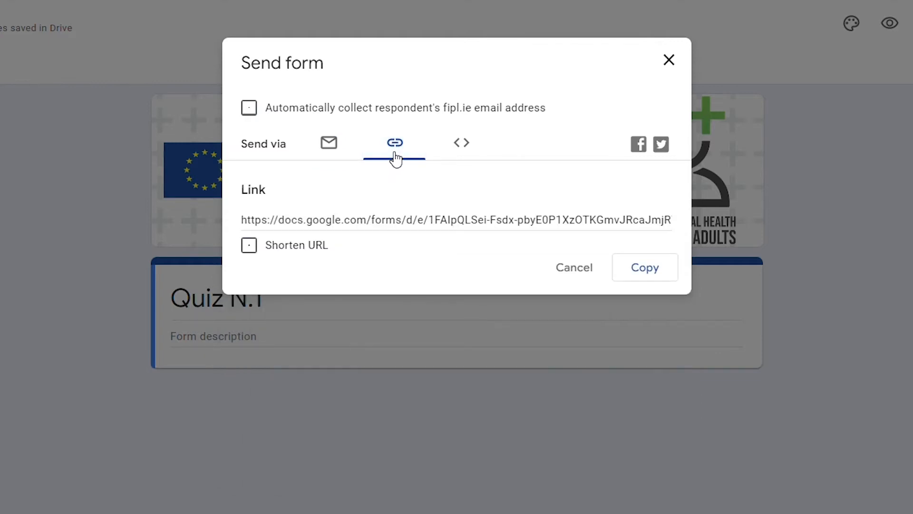
click(459, 155)
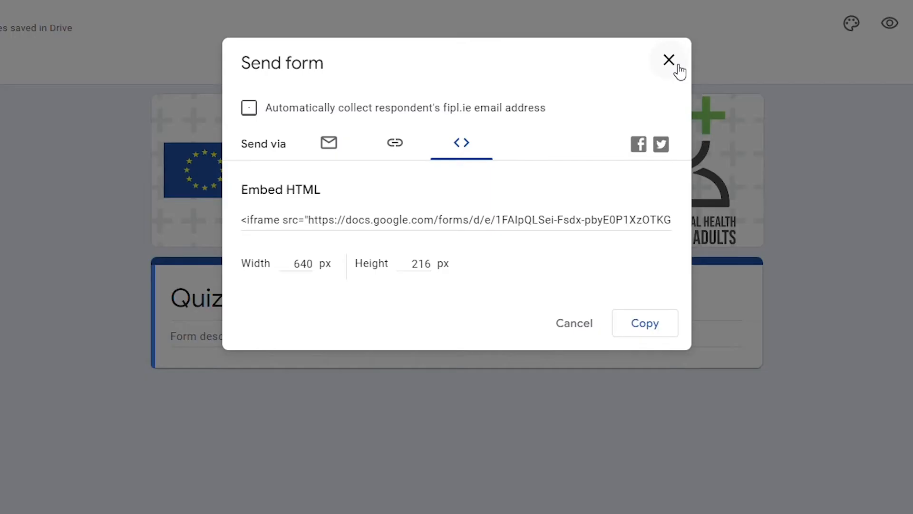
click(669, 61)
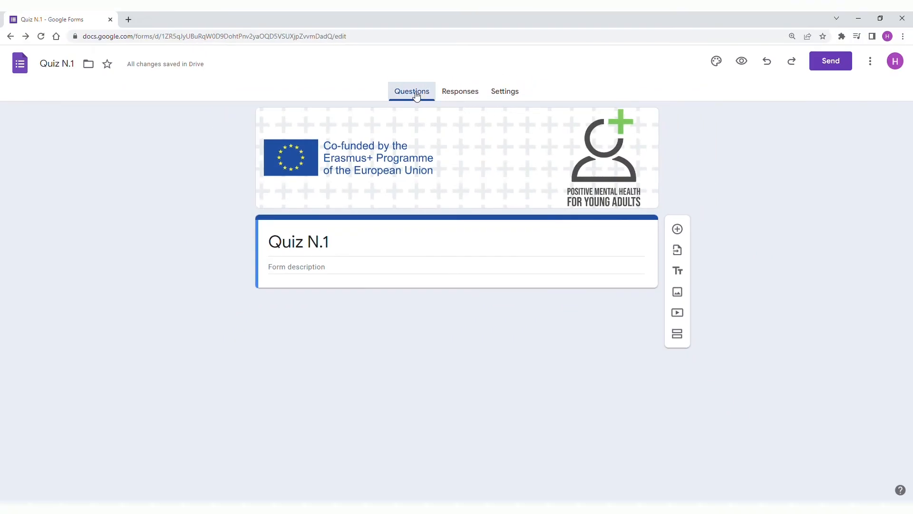
Add a blank multiple-choice question below the form description and review the available question types.
click(345, 270)
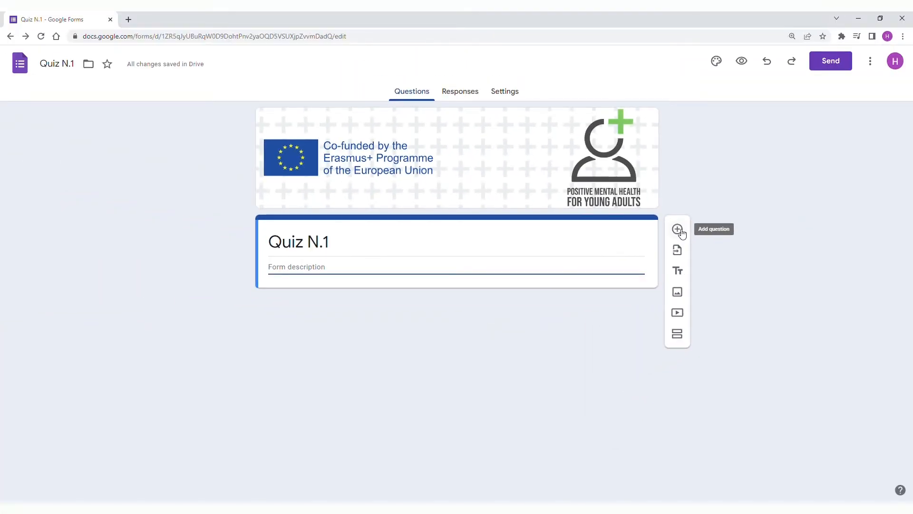
click(679, 230)
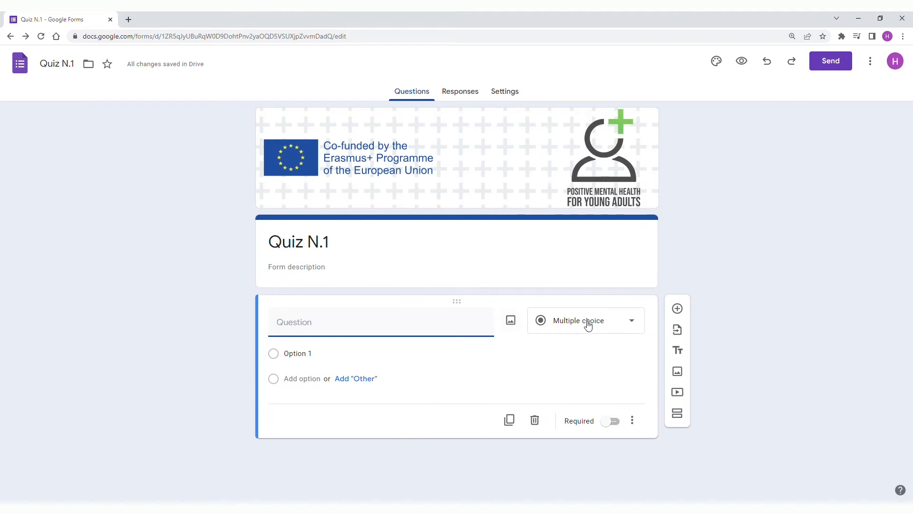
click(633, 325)
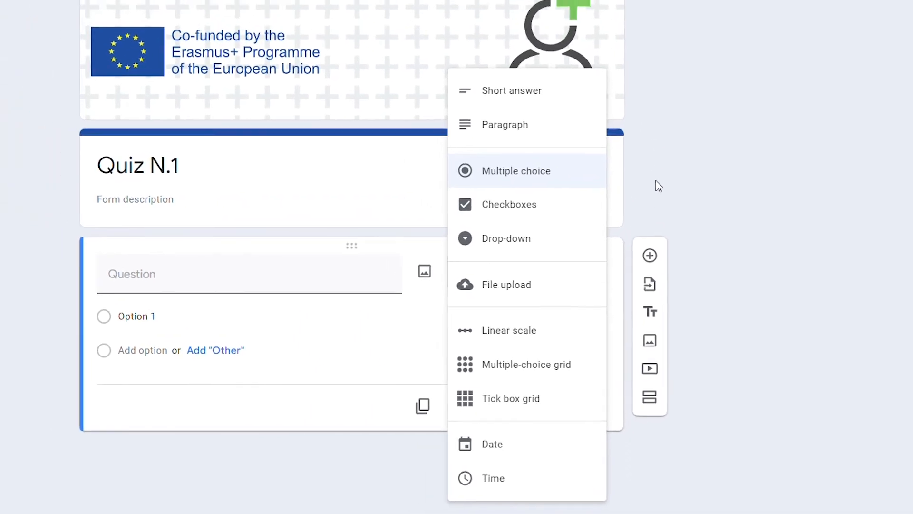
click(673, 241)
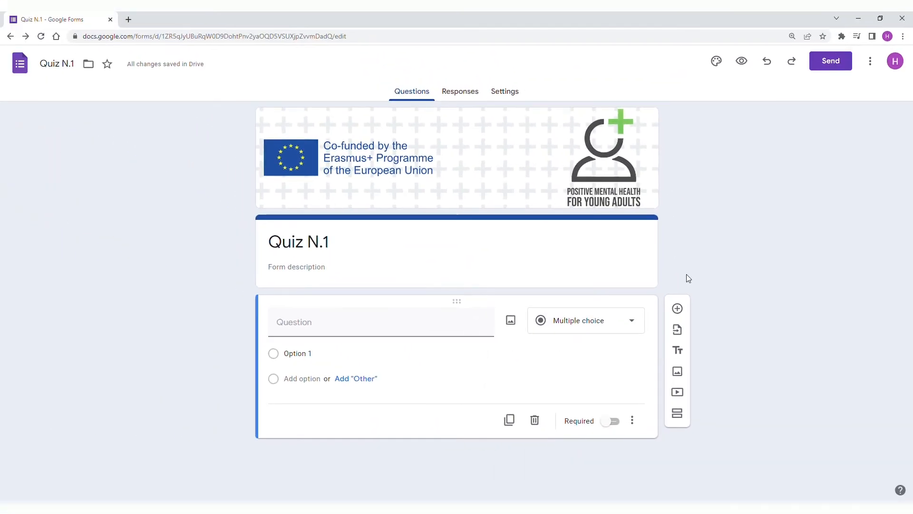
Check the form picker for importing questions, and add an empty title and description block below the question.
click(678, 330)
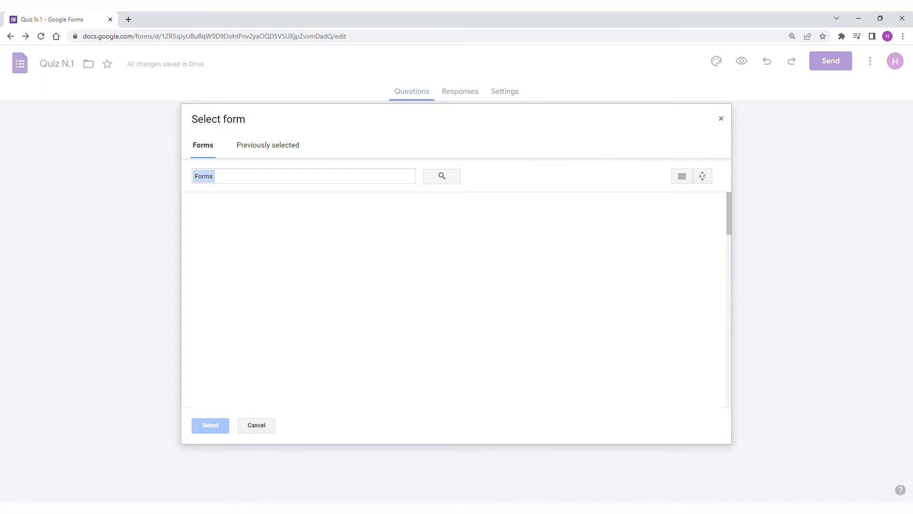
click(722, 123)
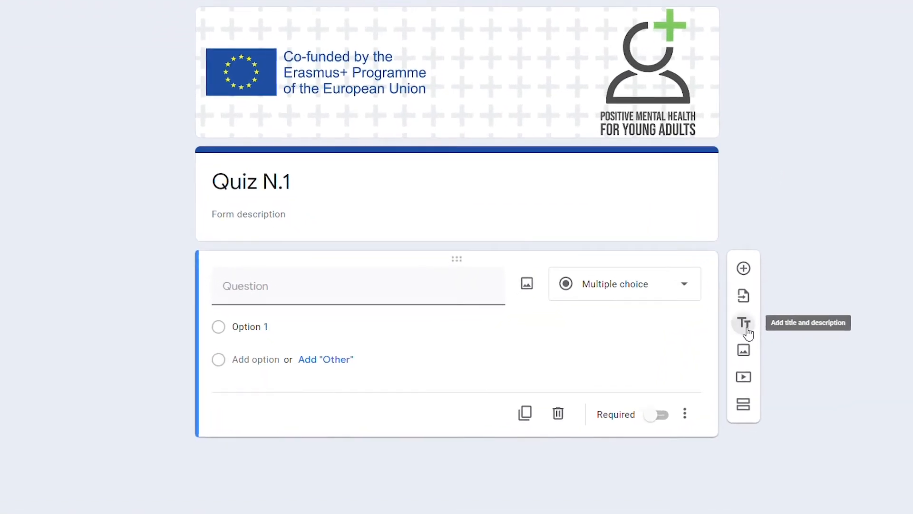
click(746, 329)
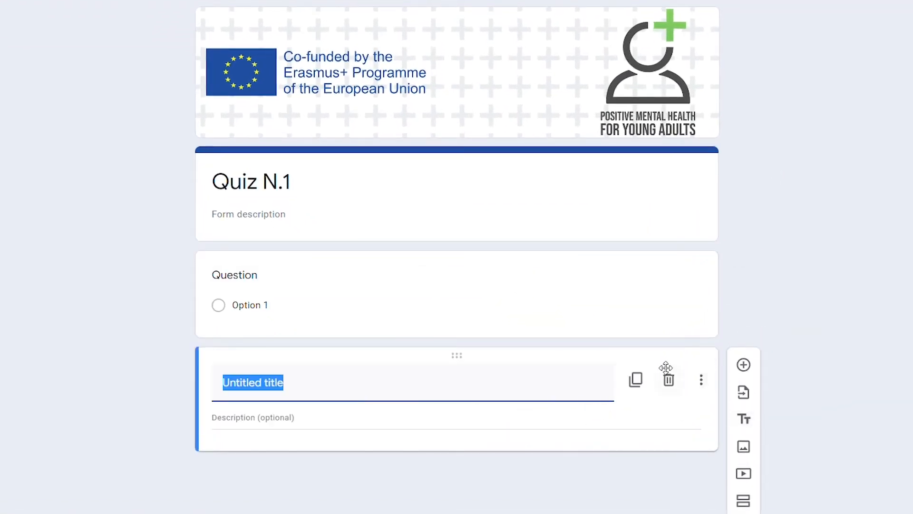
Review the sources for inserting an image, including upload, camera and Google Image Search, without inserting one.
click(749, 449)
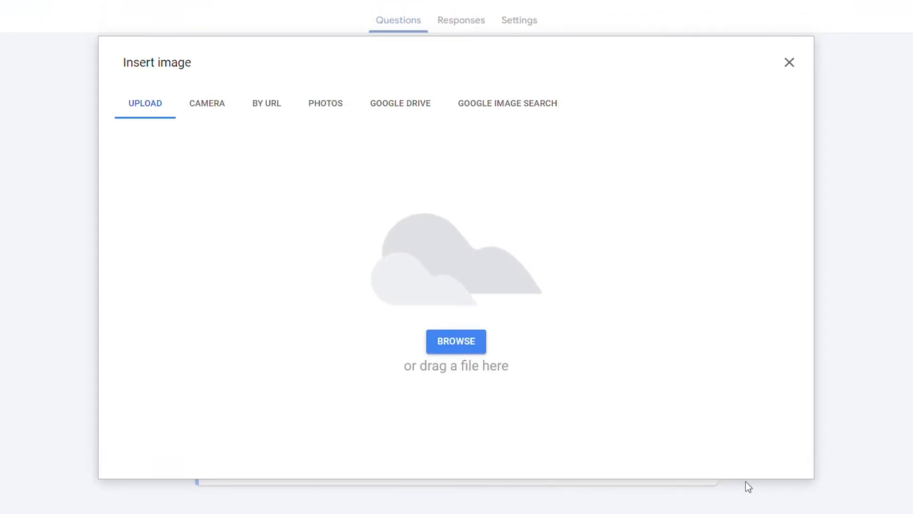
click(206, 112)
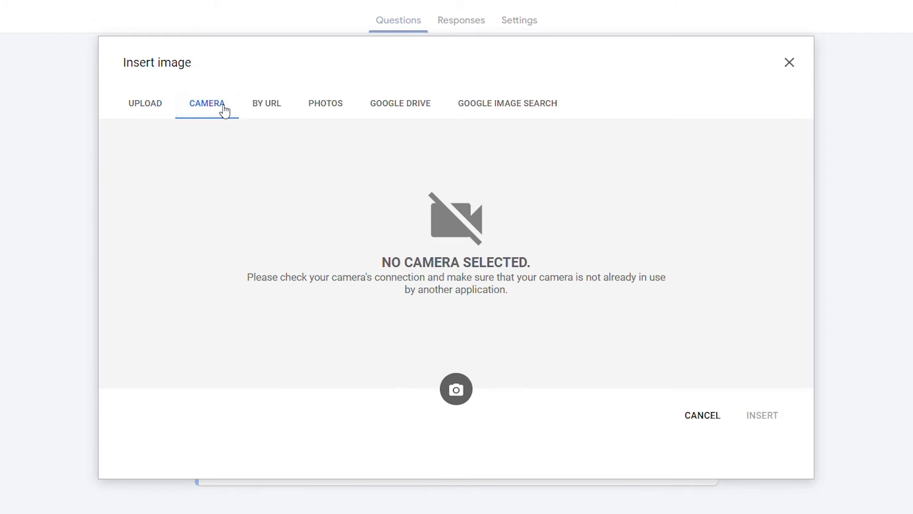
click(475, 103)
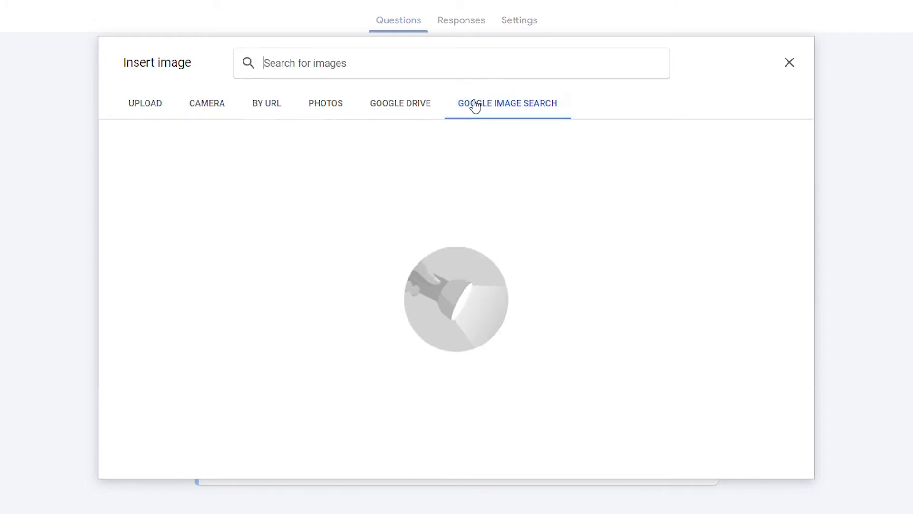
click(790, 62)
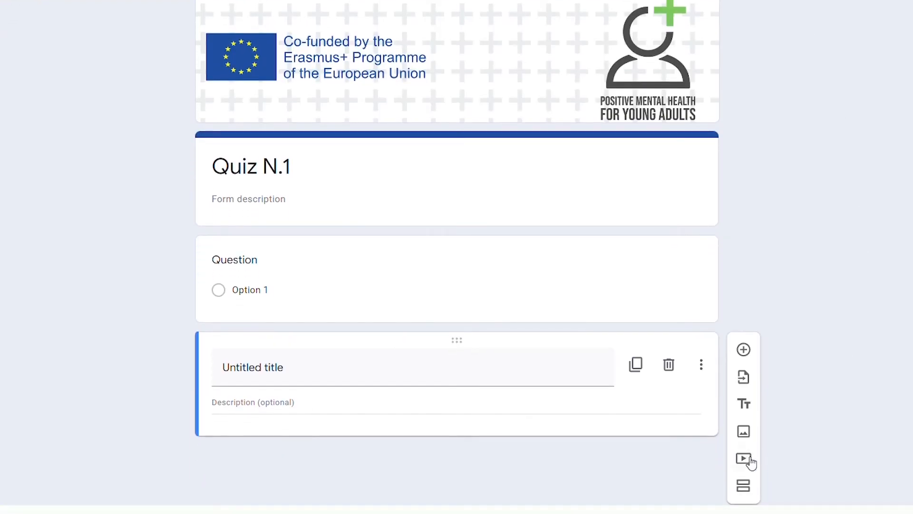
Review the YouTube search and URL options for inserting a video, and add a new section after the title block.
click(750, 461)
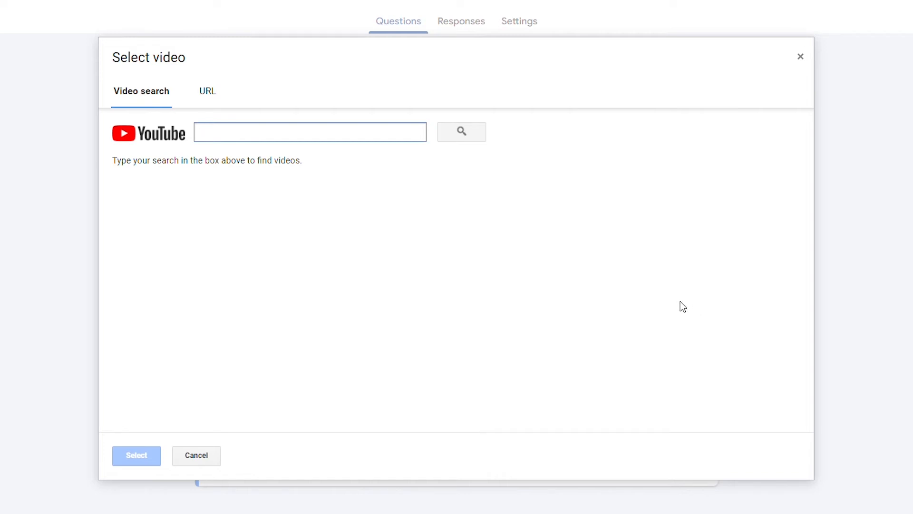
click(210, 91)
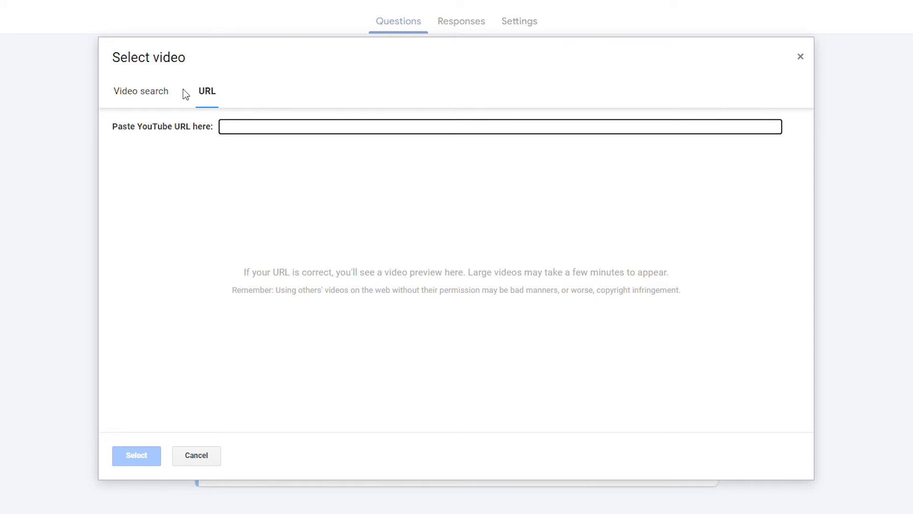
click(801, 57)
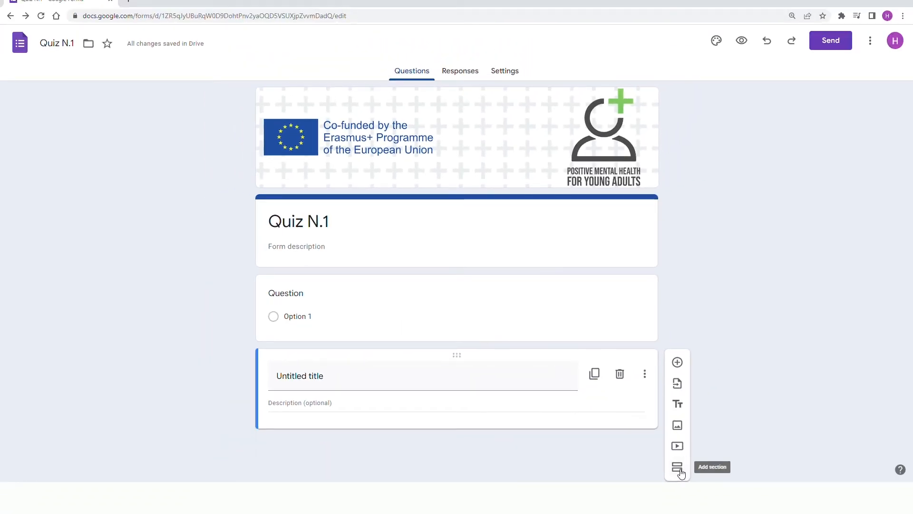
click(678, 468)
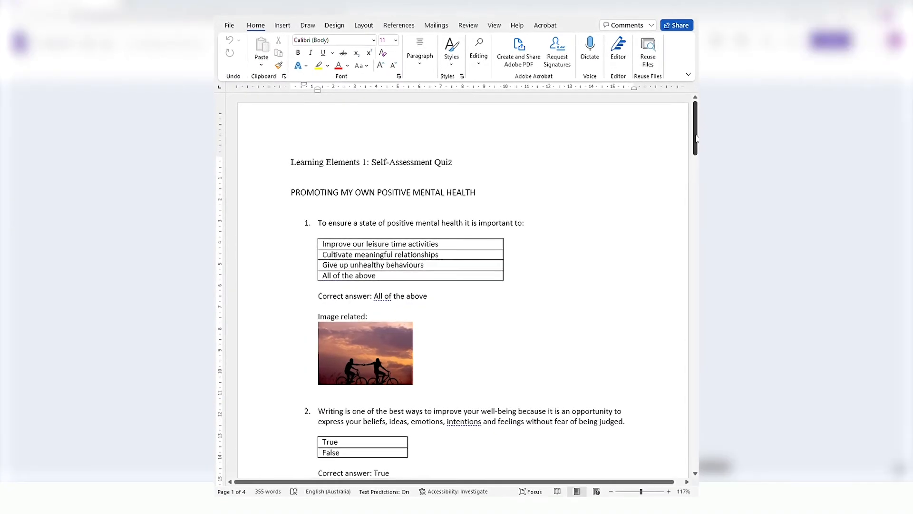
Switch to Word and look through the "Learning Elements 1: Self-Assessment Quiz" document.
drag(696, 144, 709, 193)
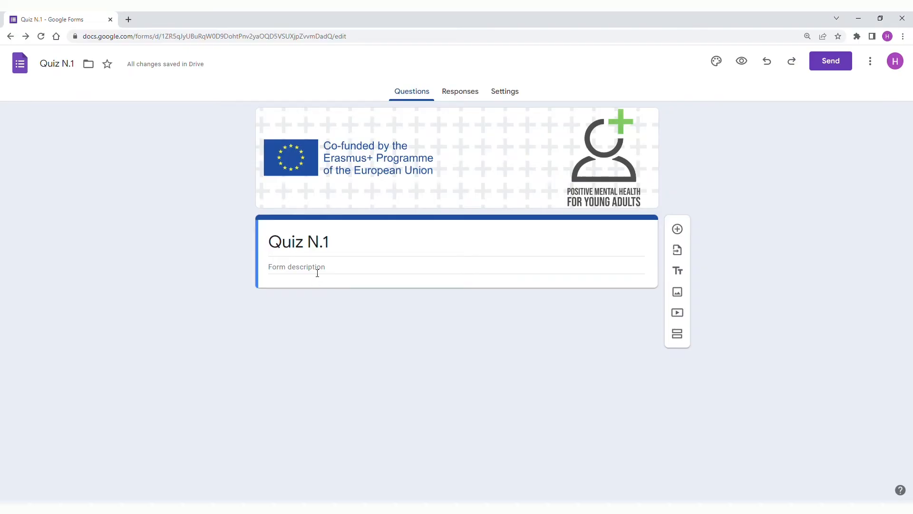
Enter the form description: Welcome to the Positive Mental Health "Promoting my own Positive Mental Health" Quiz.
click(318, 272)
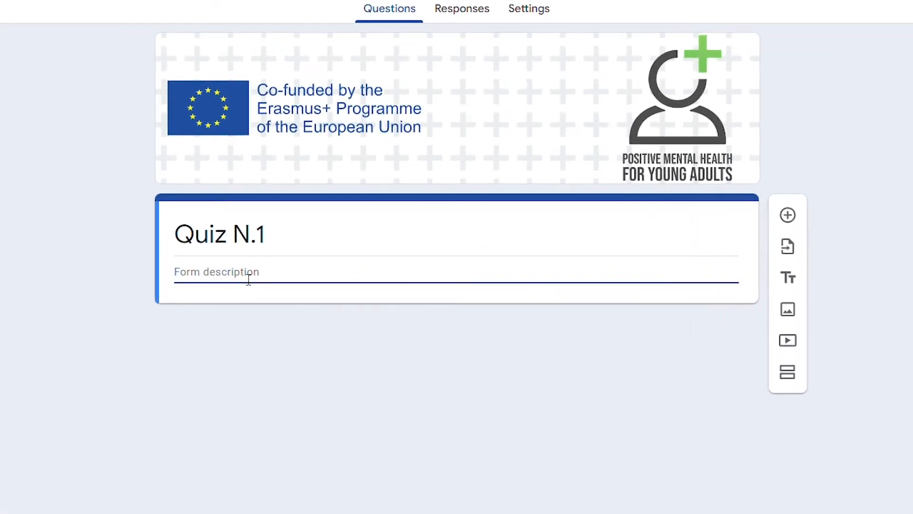
text(Welcome to the Positive Mental Health "Promoting my own Positive Mental Health" Quiz.)
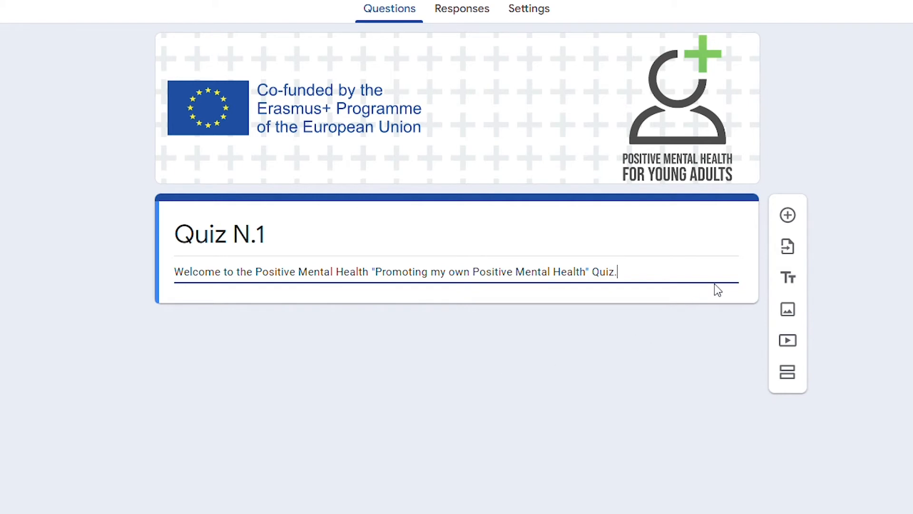
Add a question and fill its text with "1. To ensure a state of positive mental health it is important to:" copied from the quiz document.
click(788, 216)
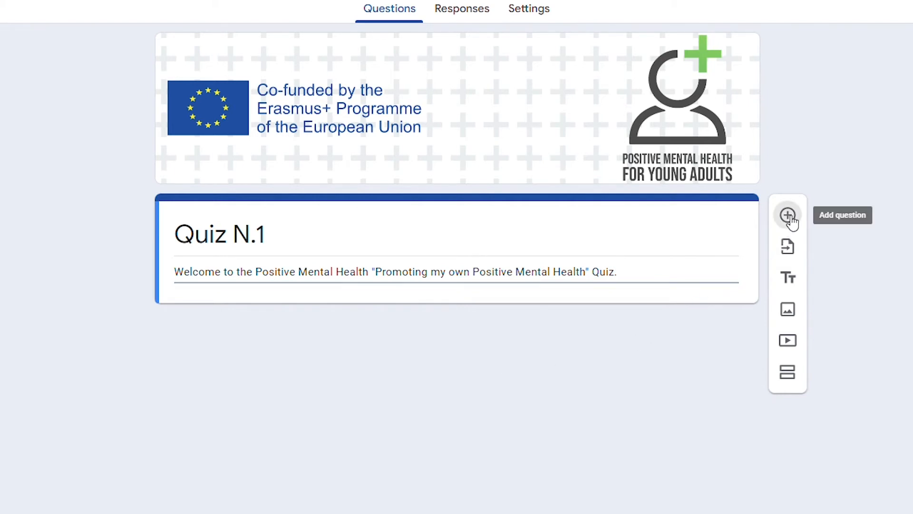
drag(536, 241, 338, 244)
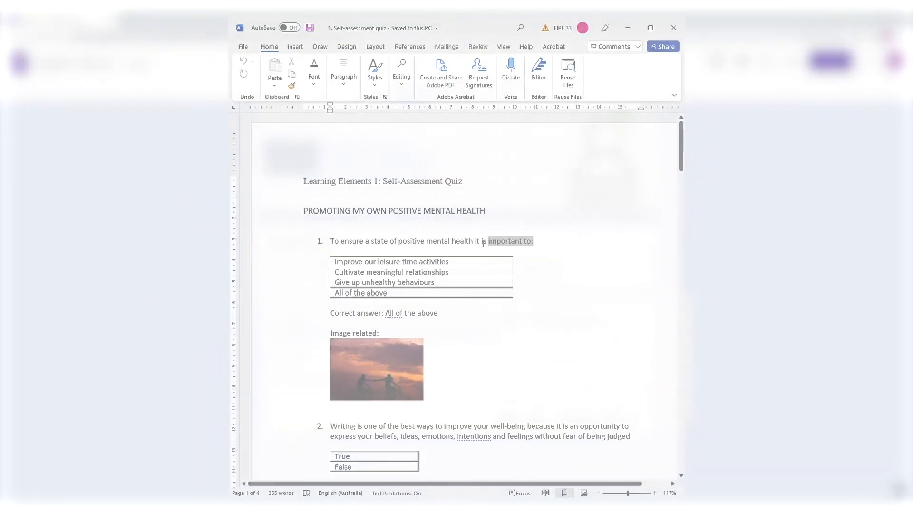
key(ctrl+c)
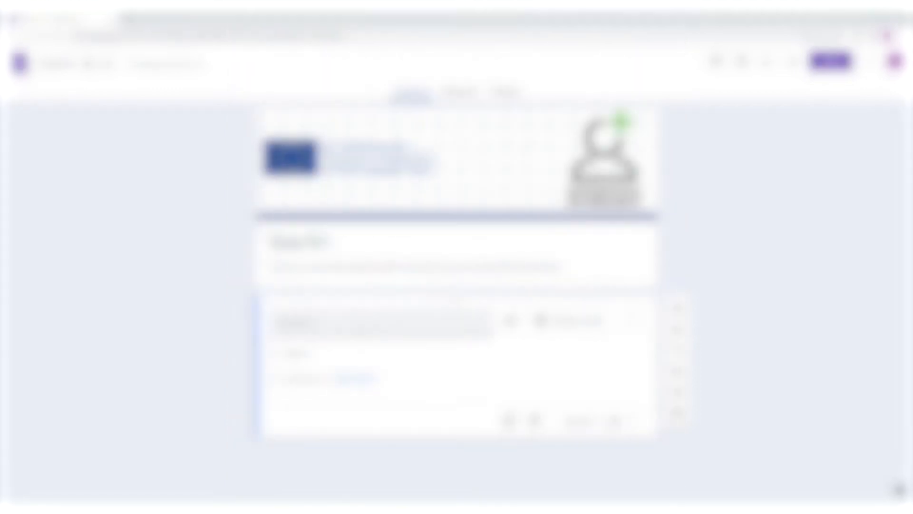
click(346, 330)
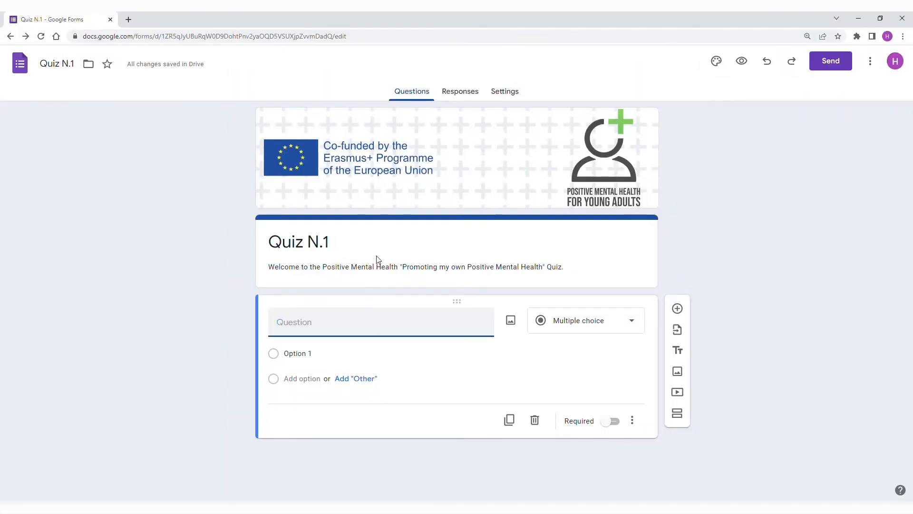
key(ctrl+v)
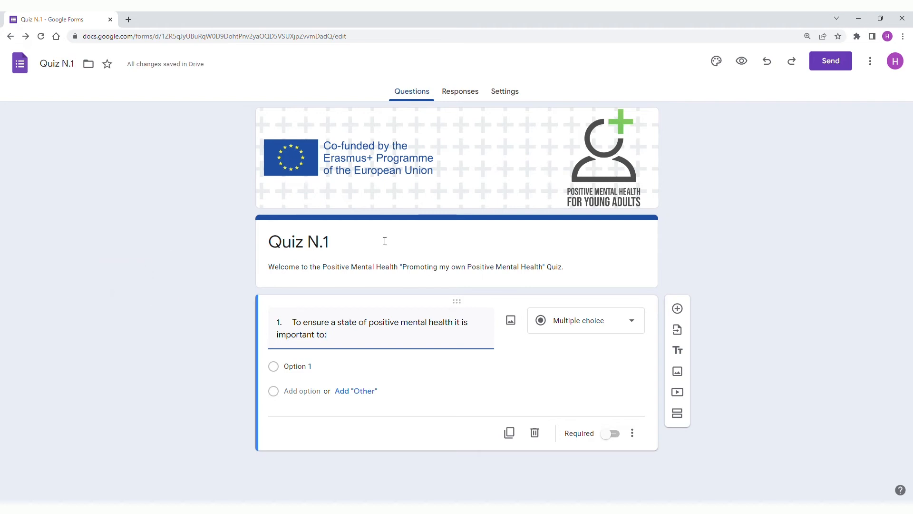
Enter the first two answer options: "A) Improve our leisure time activities" and "B) Cultivate meaningful relationships".
click(366, 371)
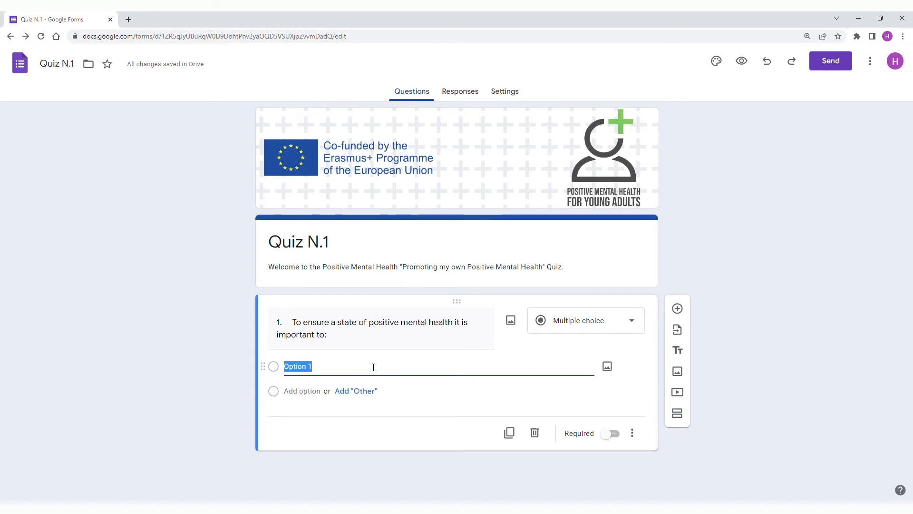
text(A) Improve our lei)
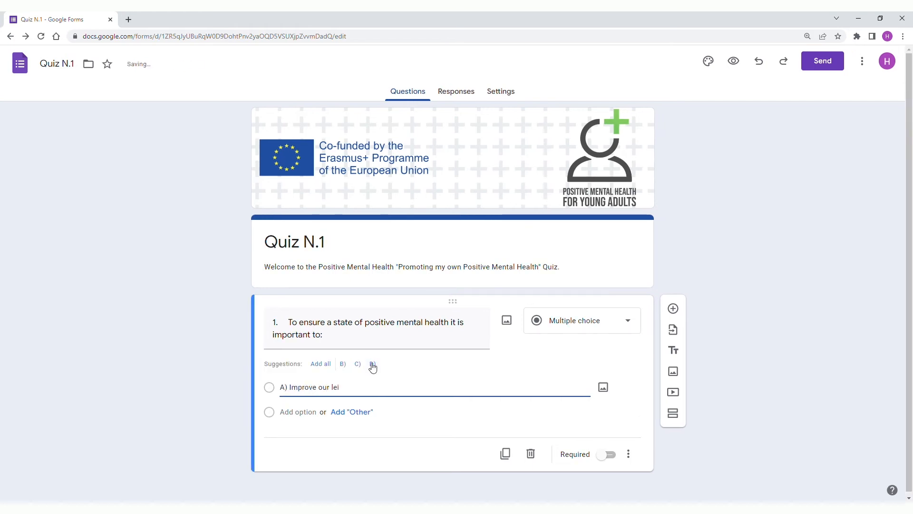
text(sure time activities)
key(Return)
text(B) C)
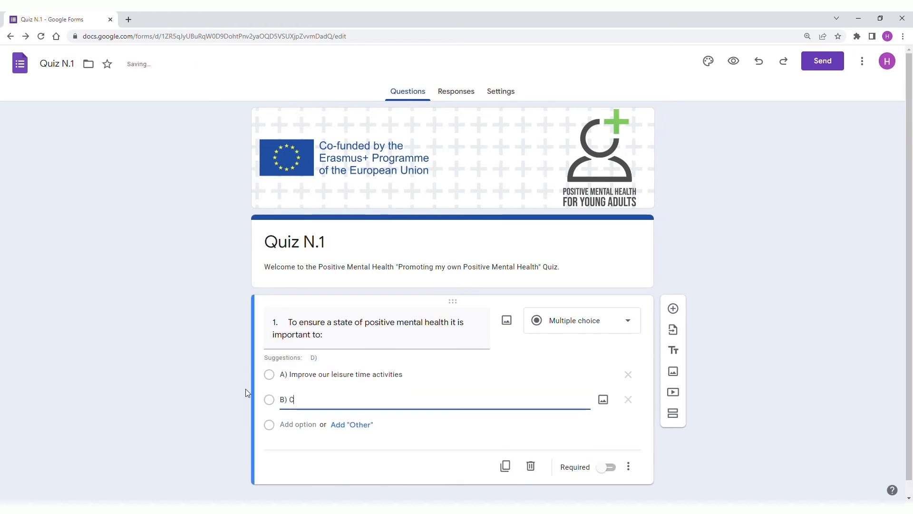
text(ultivate meaningful relationships)
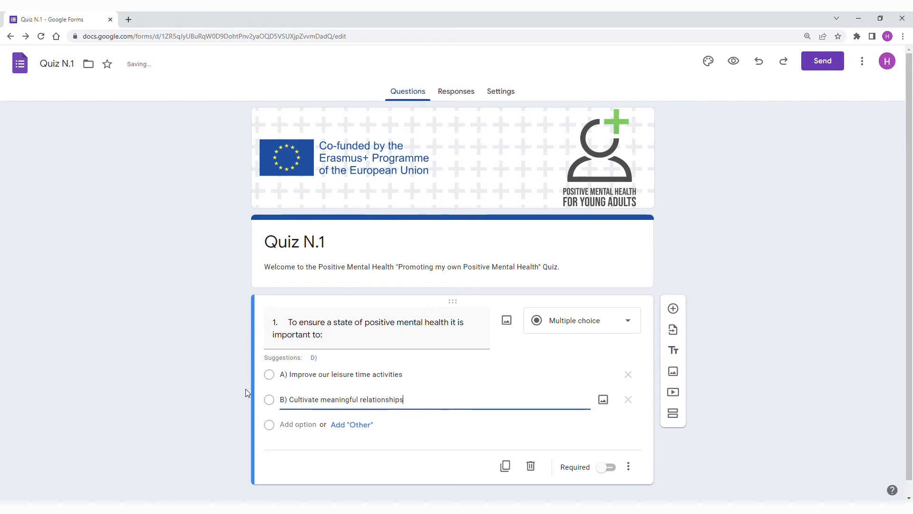
Add the options "C) Give up unhealthy behaviours" and "D) All of the above", and make the question required.
key(Return)
text(C) Give u)
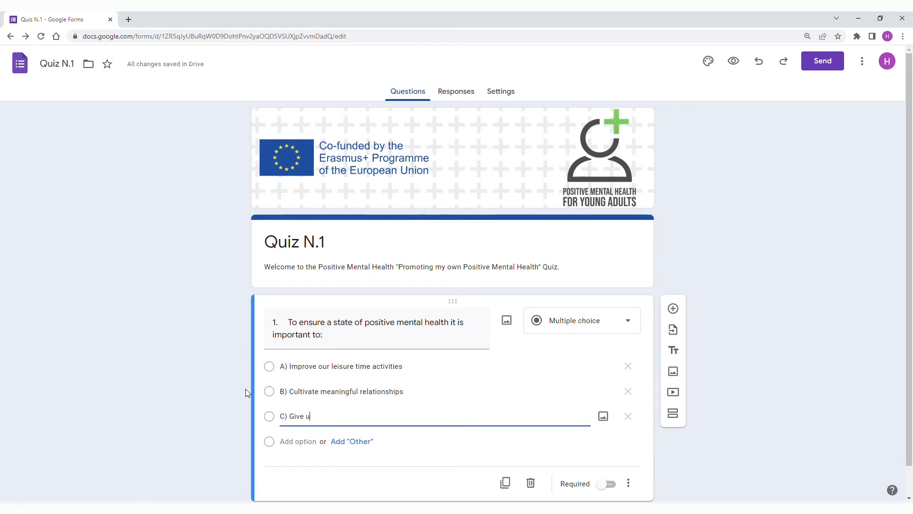
text(p unhealthy behaviours)
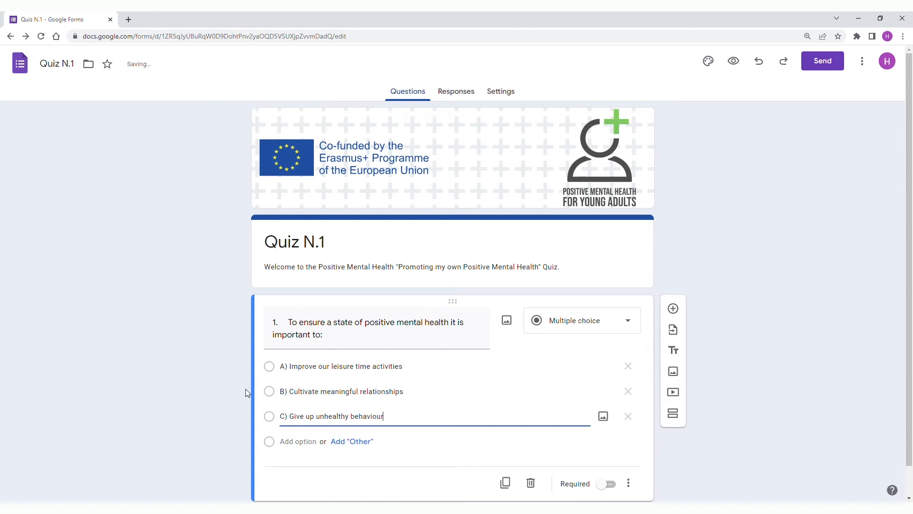
key(Return)
text(D) All o)
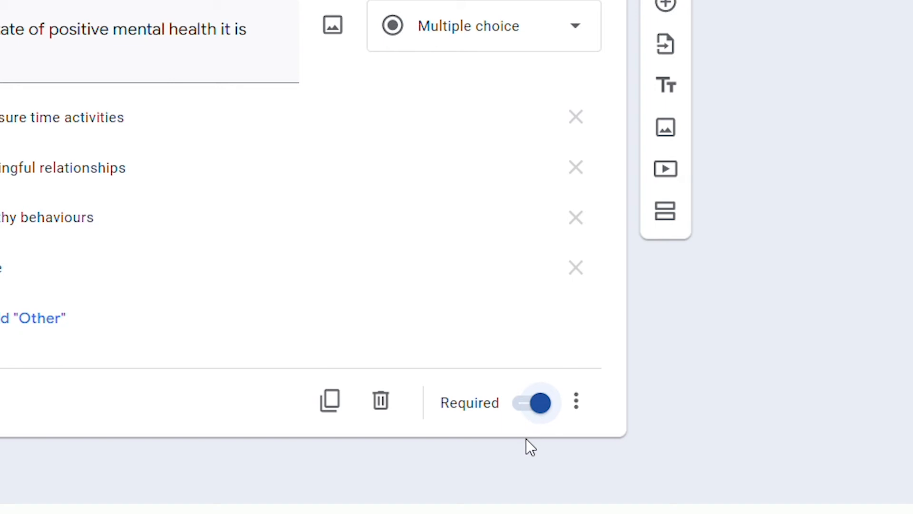
Enable going to a section based on the answer, and send options A, B and C back to section 1 (Quiz N.1).
click(579, 409)
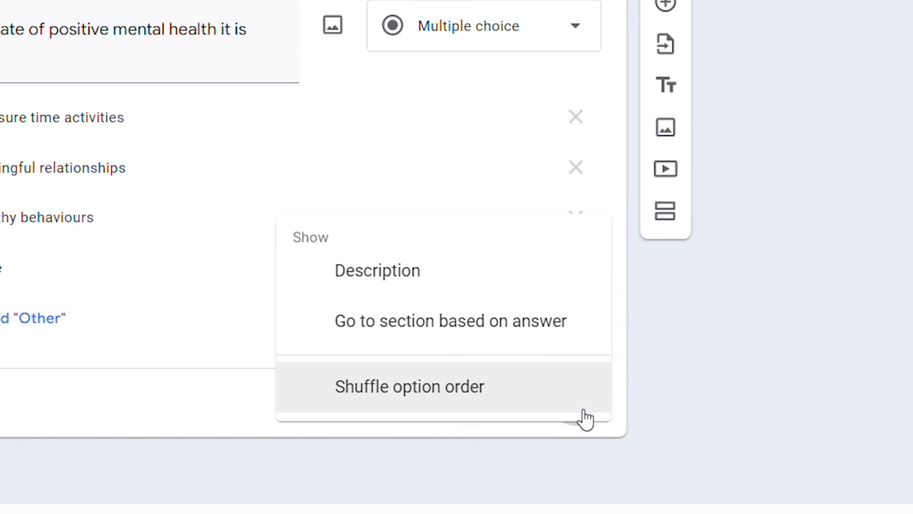
click(525, 327)
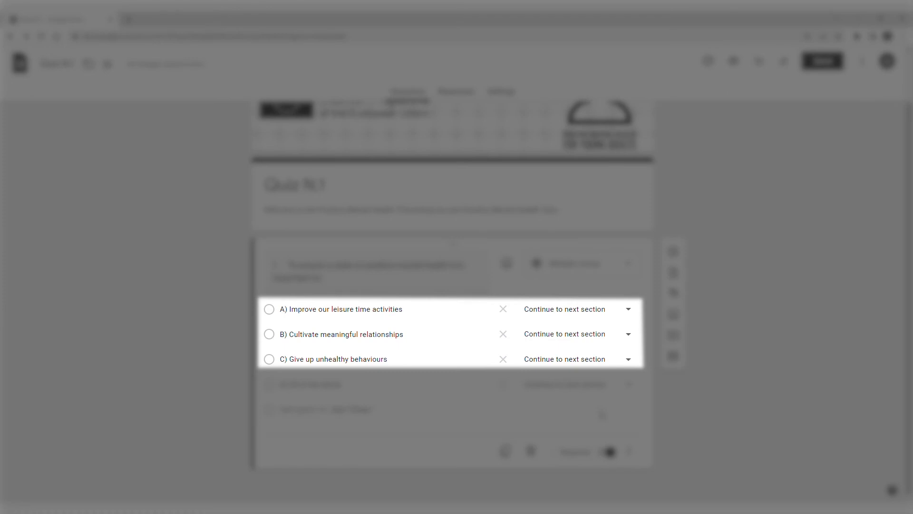
click(613, 309)
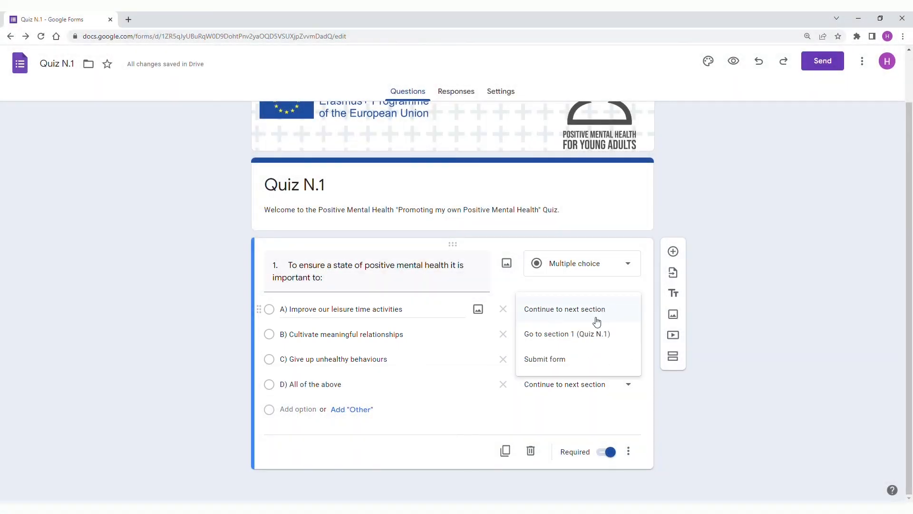
click(591, 333)
click(594, 336)
click(581, 359)
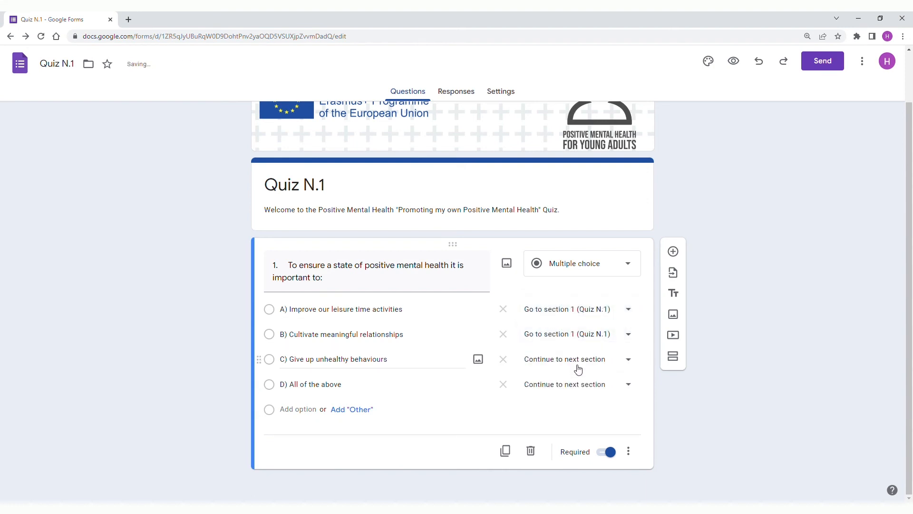
click(577, 370)
click(575, 384)
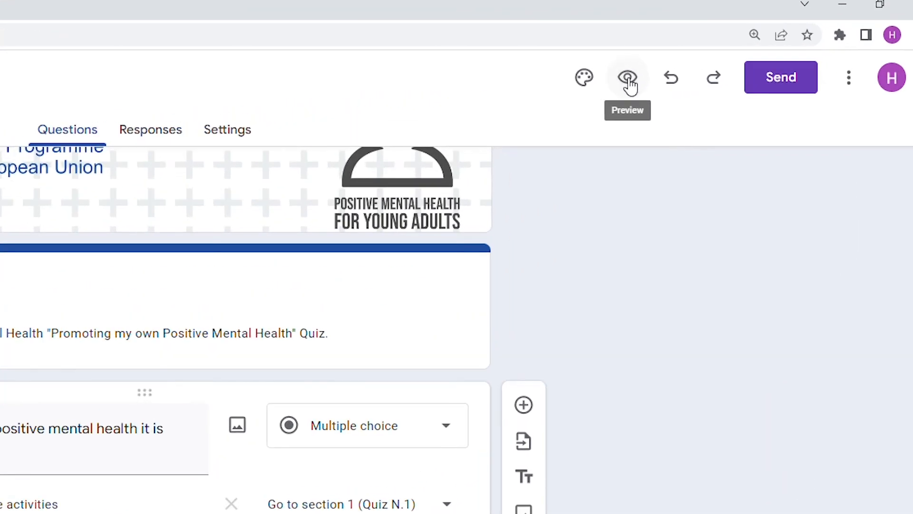
Preview the form and try answers A to D one after another to check where each one leads.
click(733, 61)
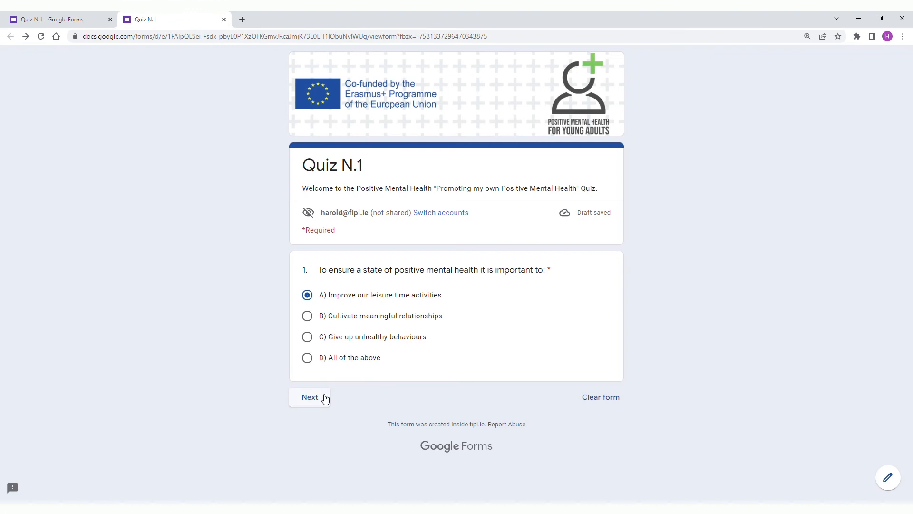
click(310, 398)
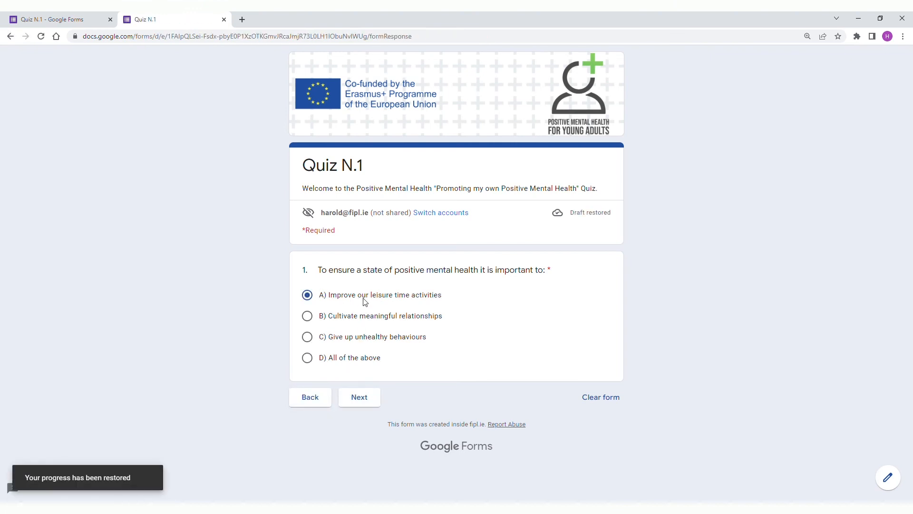
click(358, 398)
click(349, 315)
click(361, 397)
click(358, 337)
click(361, 394)
click(361, 360)
click(361, 398)
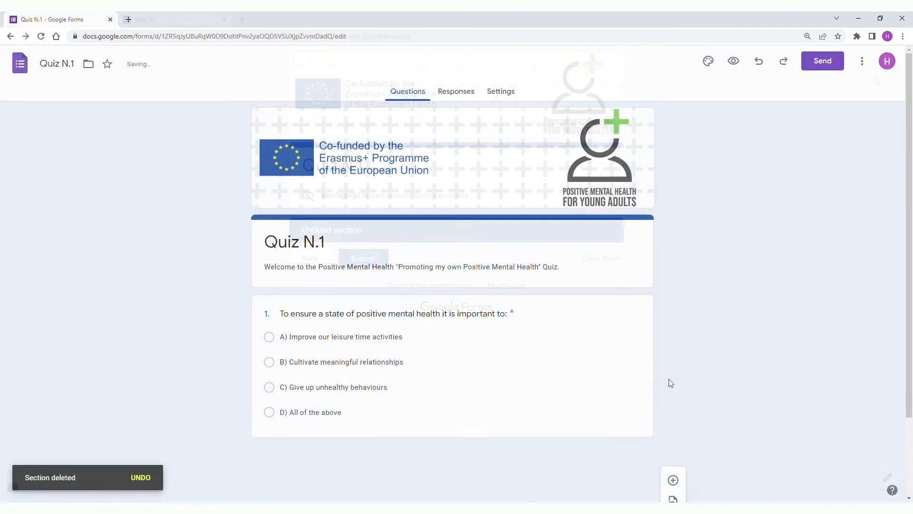
Add a new section after question 1 and title it "Well done.".
click(635, 428)
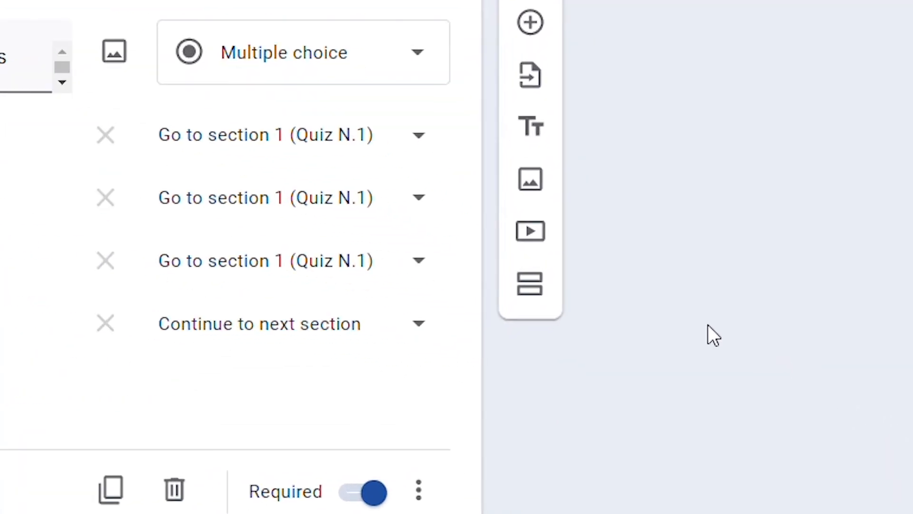
click(543, 299)
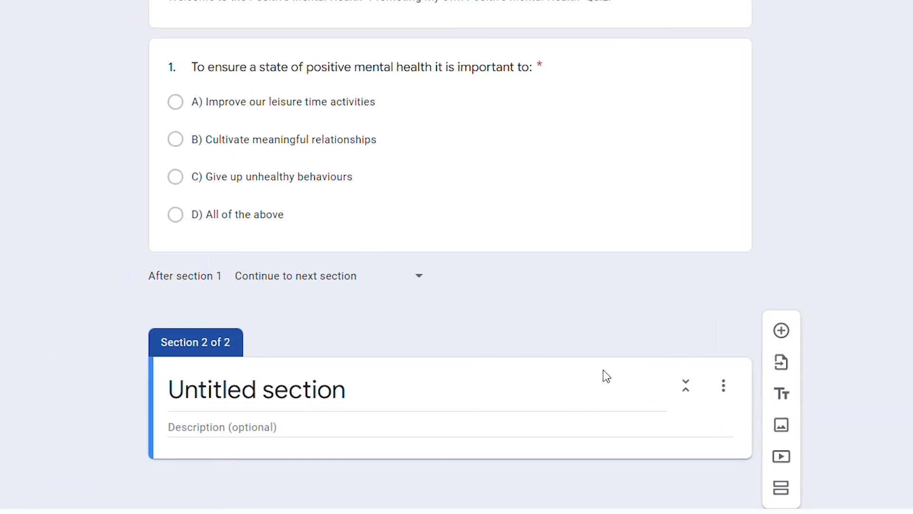
triple_click(481, 393)
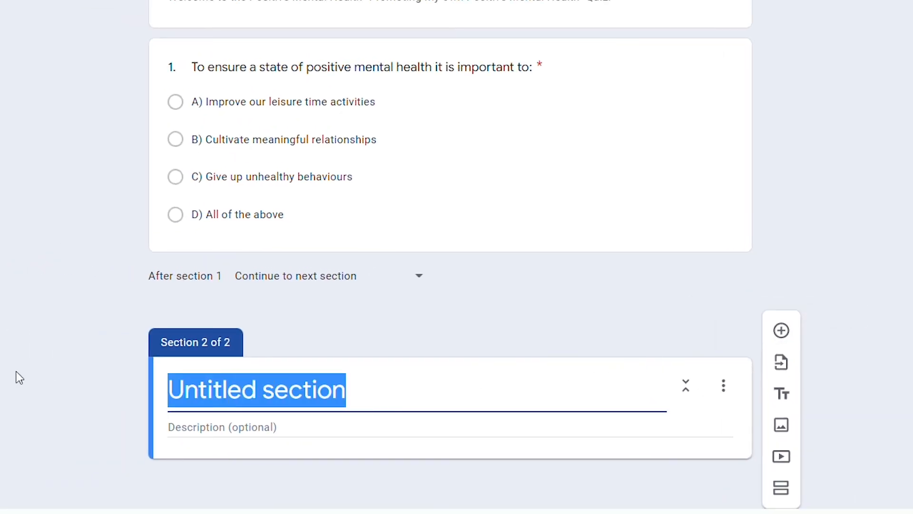
text(Well done.)
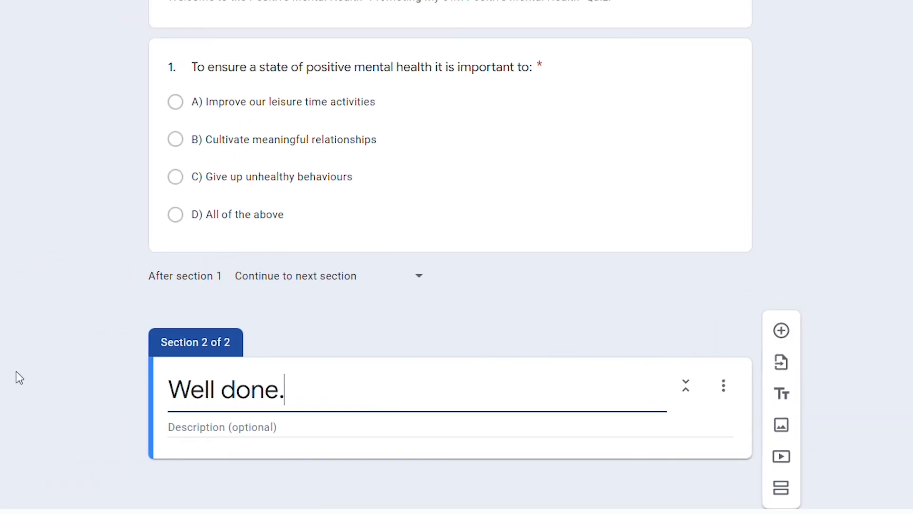
Enter "The correct answer is: D) All of the above." as the description of the "Well done." section.
click(199, 427)
text(The dorrect answer is)
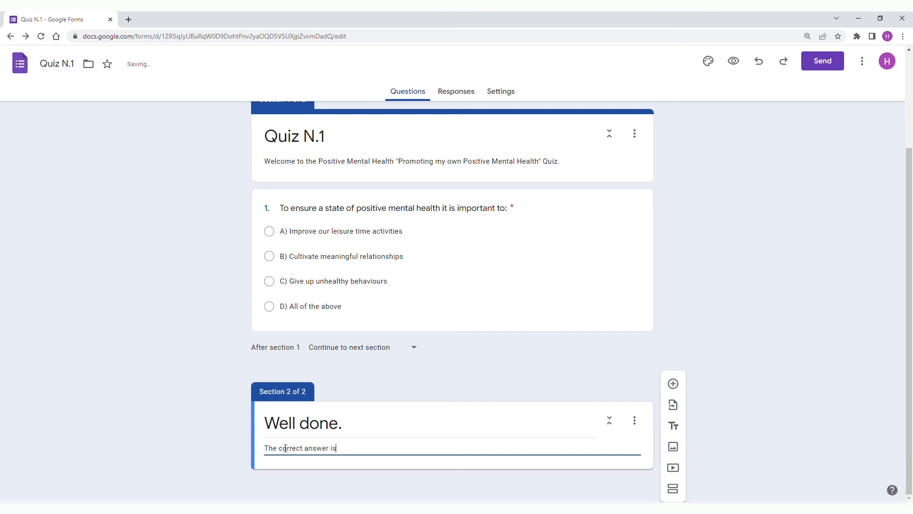
text(: D) All of the above)
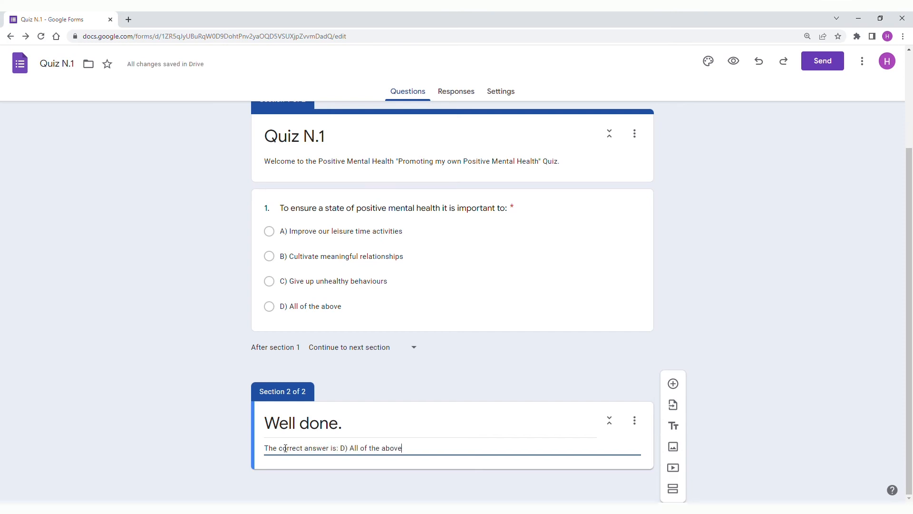
text(.)
click(748, 412)
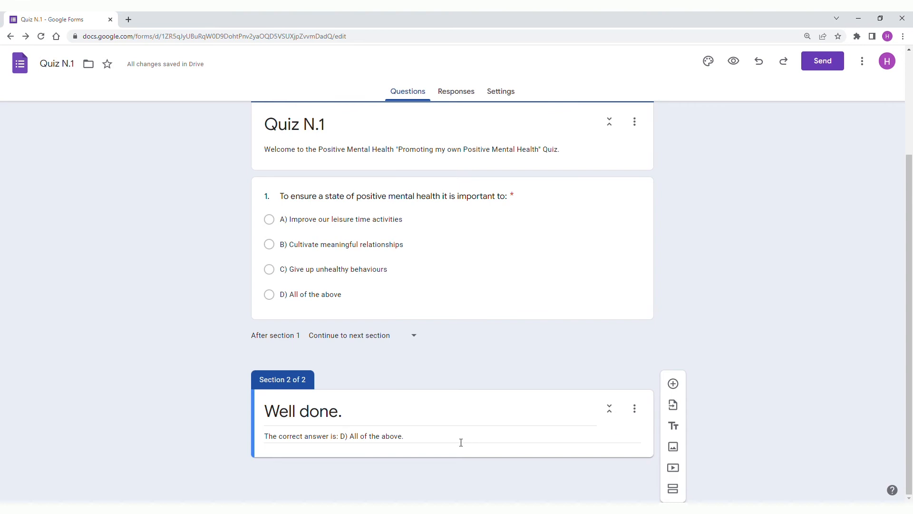
Upload the photo of two cyclists at sunset as an image below the "Well done." section header.
triple_click(573, 440)
click(519, 440)
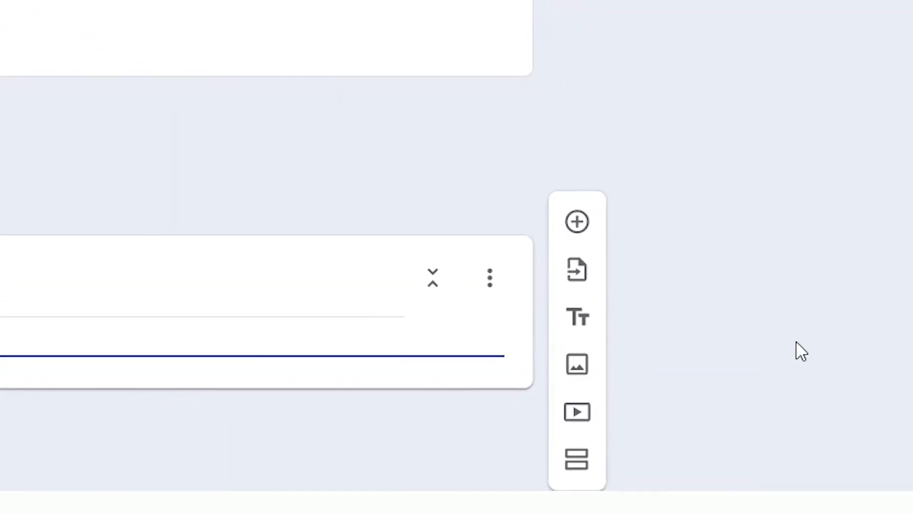
click(560, 352)
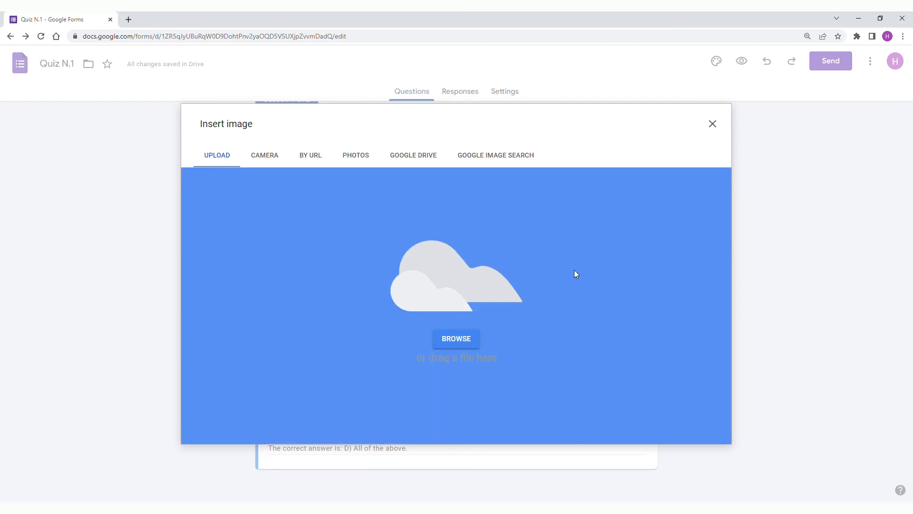
drag(575, 270, 572, 271)
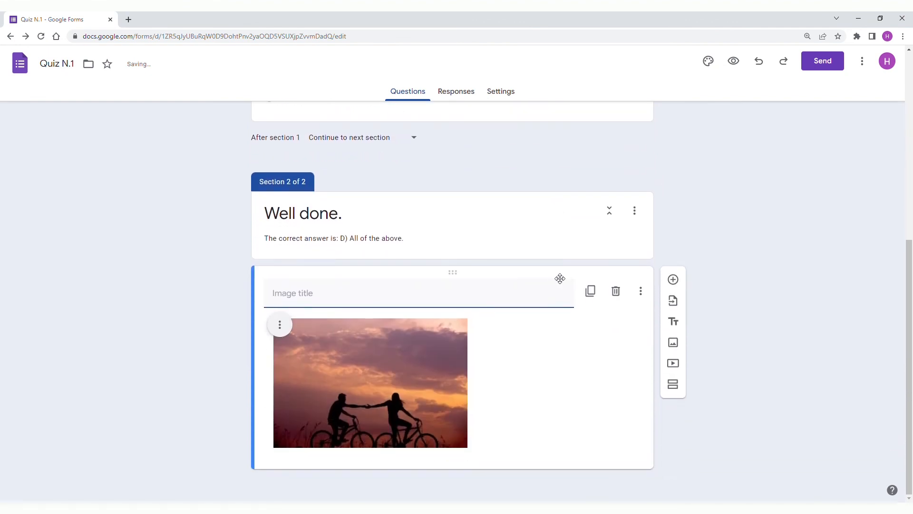
Centre-align the cyclists image and enlarge it to fill most of the card's width.
click(280, 326)
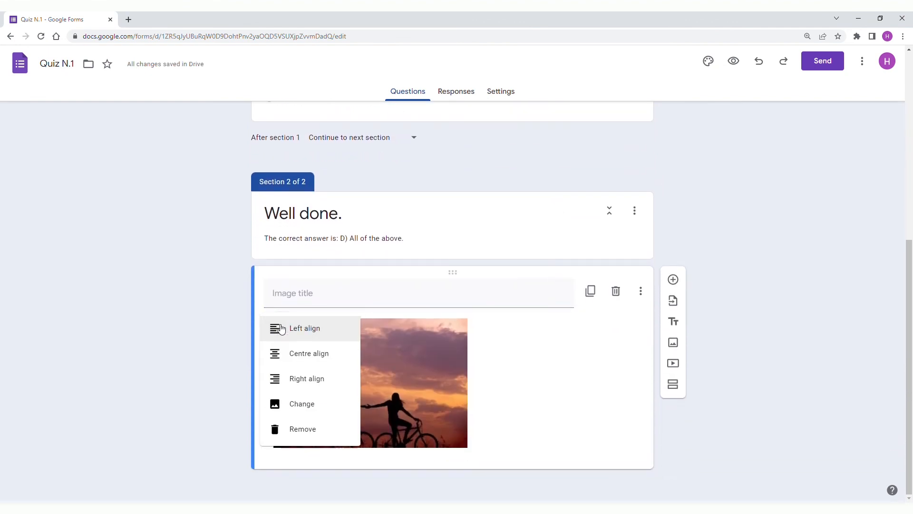
click(286, 359)
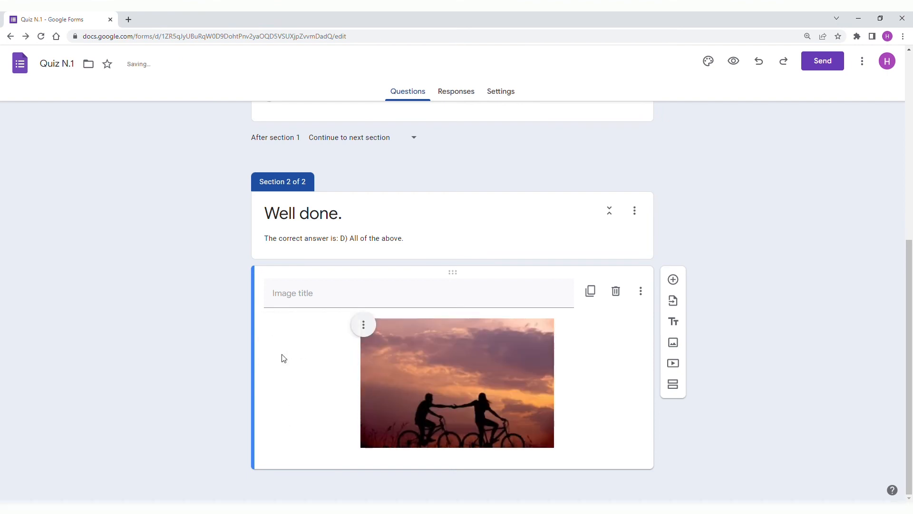
click(492, 375)
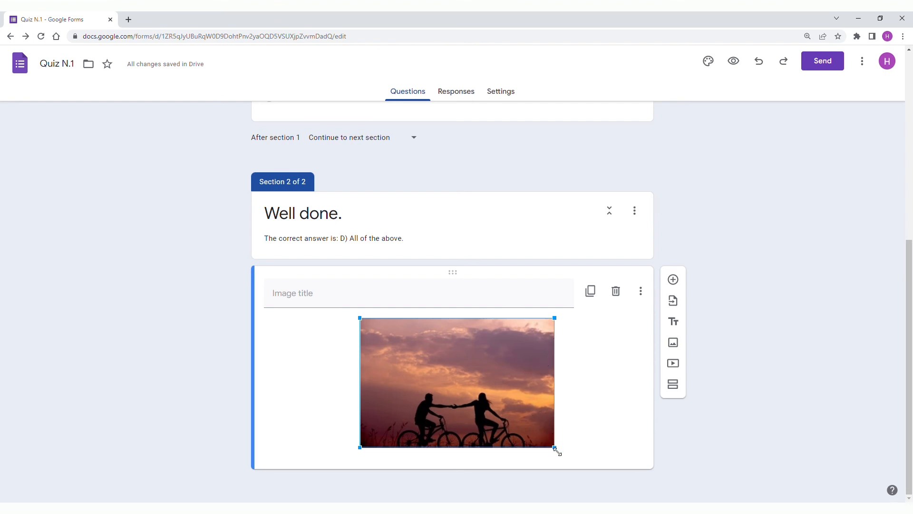
drag(556, 450, 666, 505)
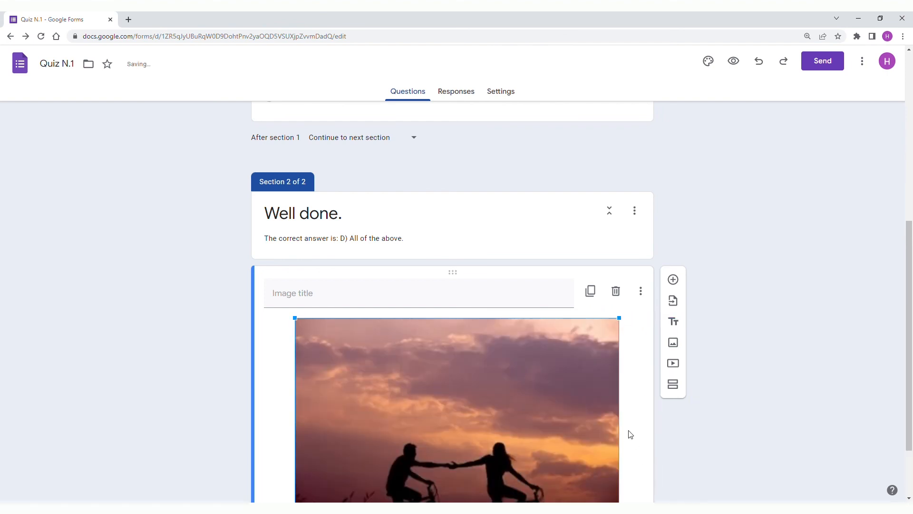
scroll(627, 363, down, 2)
drag(620, 448, 659, 484)
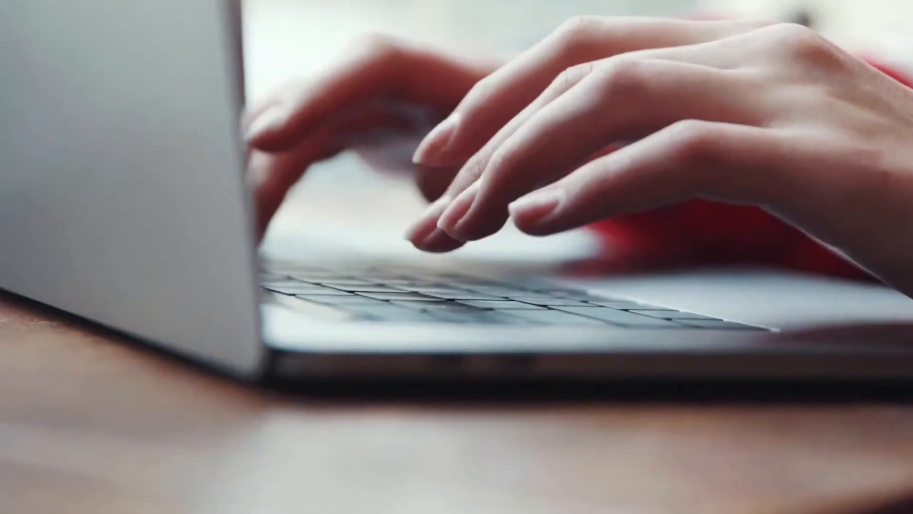